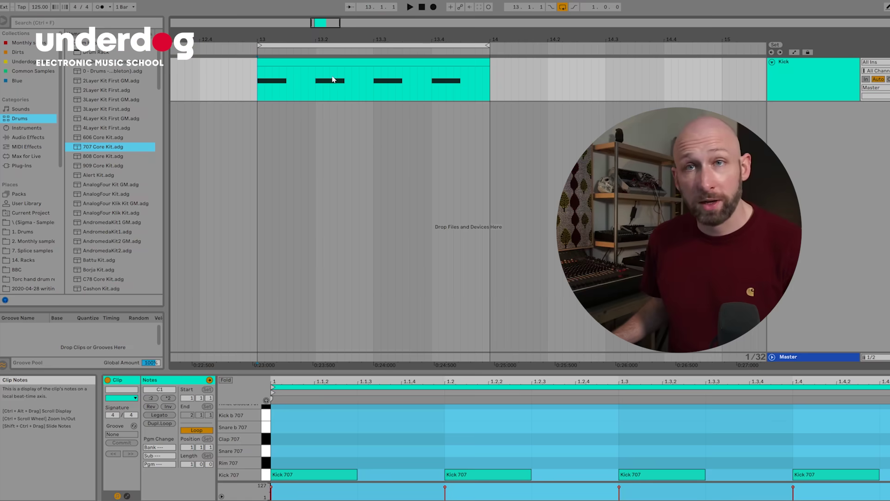
Play back the one-bar kick loop, stop it and return the start position to bar 13
key(space)
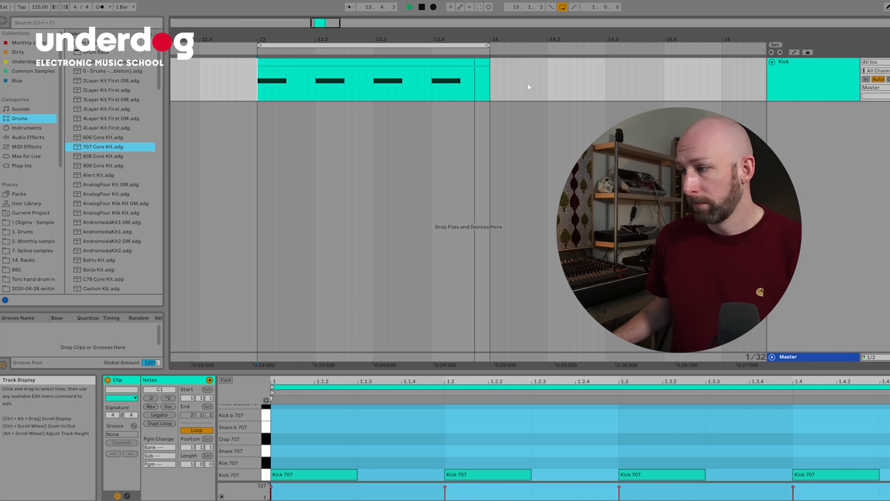
key(space)
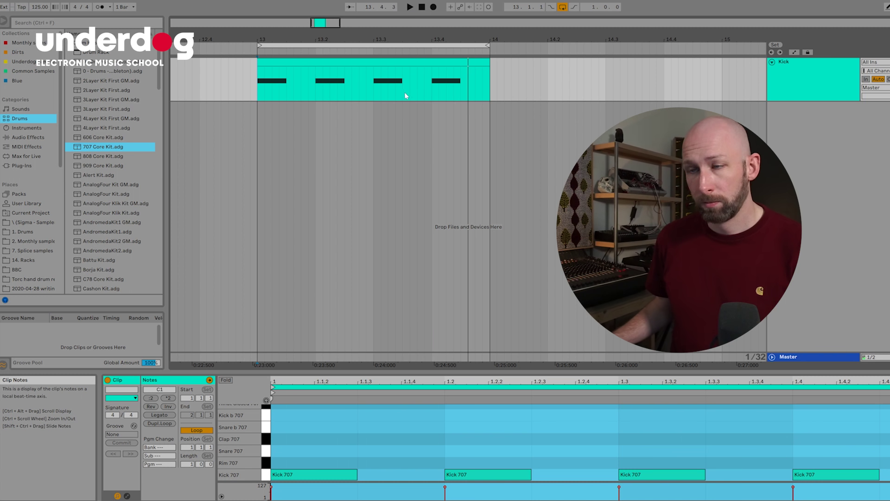
click(259, 84)
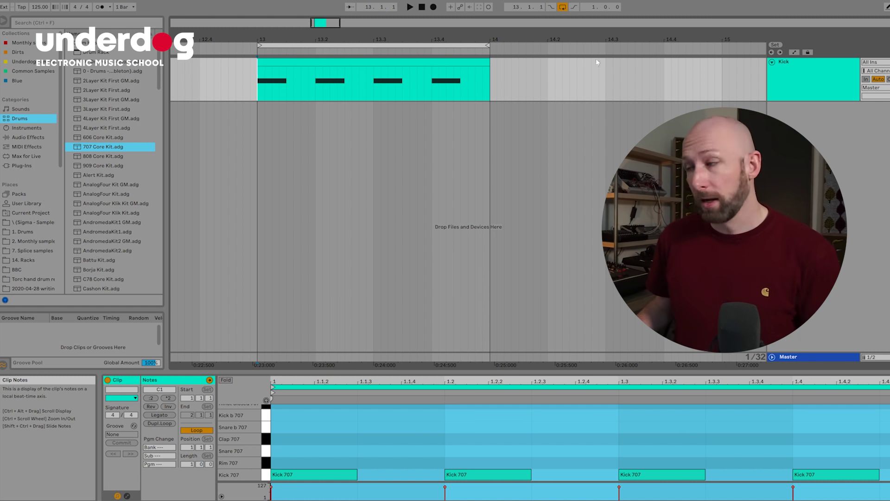
Insert a new MIDI track directly below the Kick track
click(795, 76)
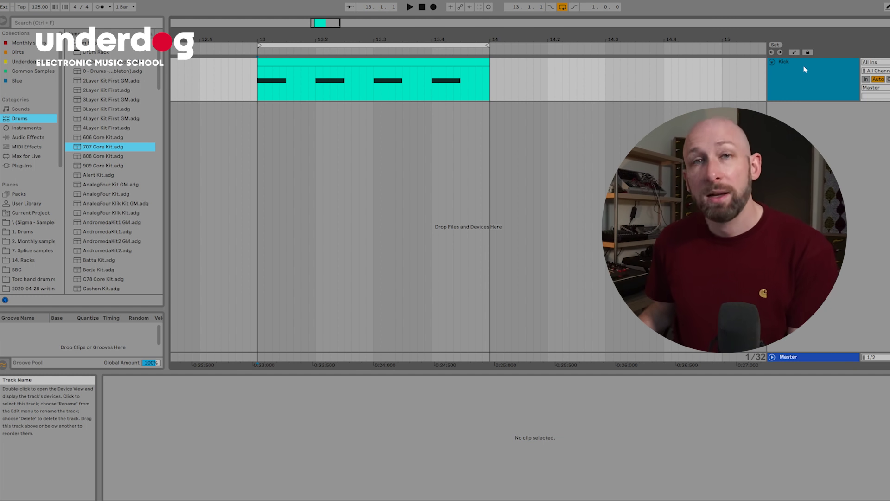
right_click(794, 80)
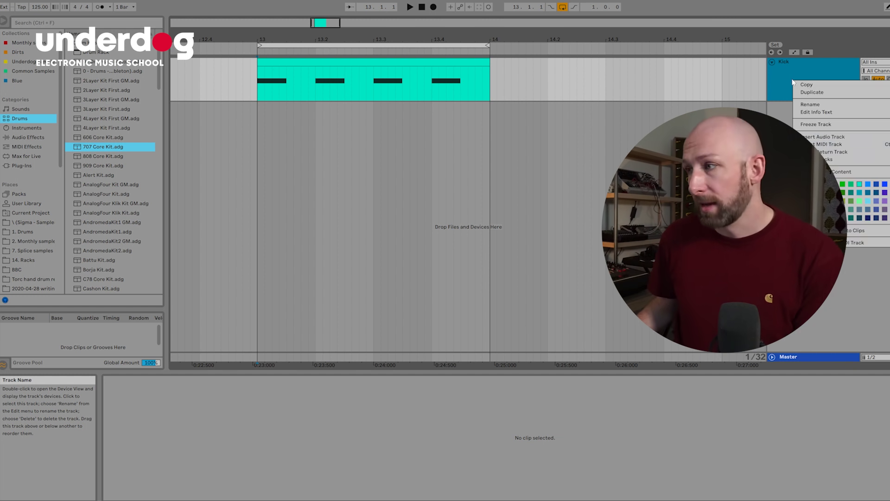
click(821, 146)
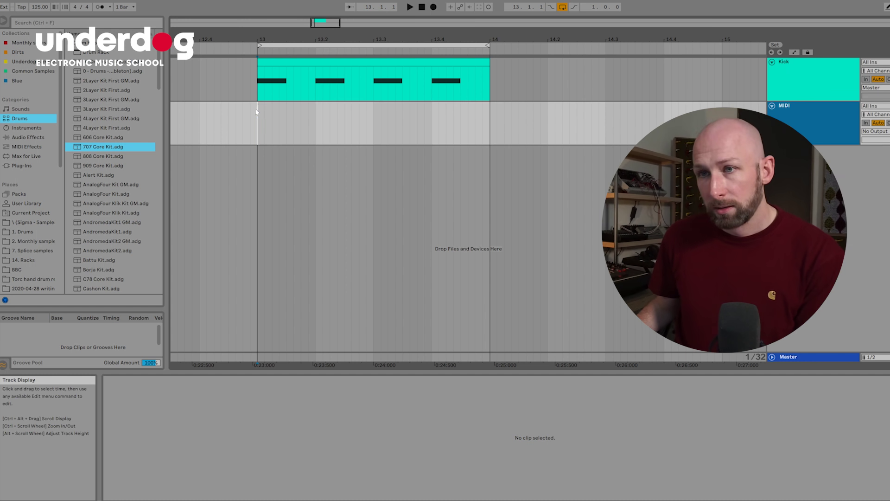
Insert an empty one-bar MIDI clip on the new track from bar 13 to bar 14
drag(258, 122, 454, 124)
right_click(478, 126)
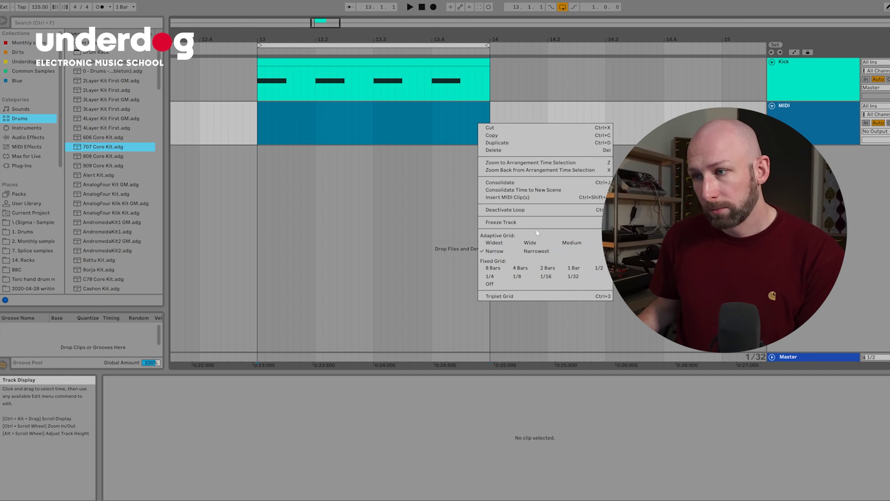
click(515, 197)
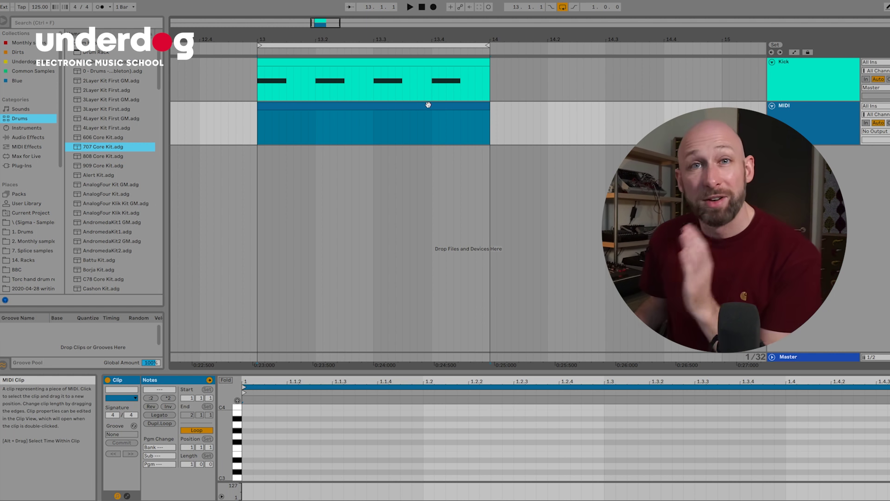
Fill the new clip with sixteen back-to-back sixteenth notes on C3 by duplicating a first note at the clip's start
right_click(455, 435)
click(522, 395)
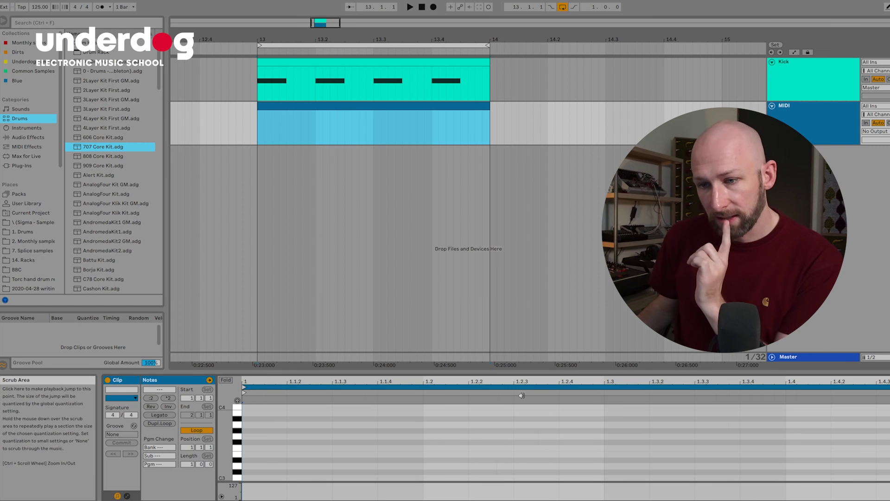
double_click(269, 478)
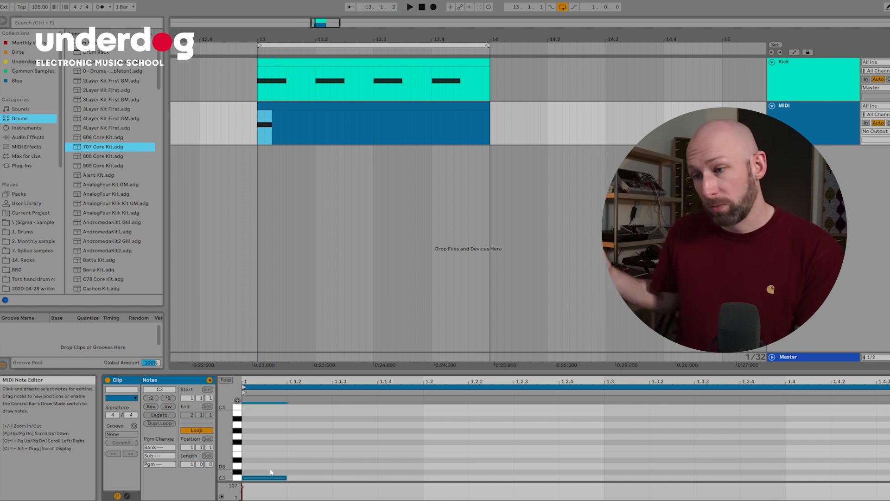
key(ctrl+d)
key(ctrl+d)
key(ctrl+d)
key(ctrl+d)
key(ctrl+d)
key(ctrl+d)
key(ctrl+d)
key(ctrl+d)
key(ctrl+d)
key(ctrl+d)
key(ctrl+d)
key(ctrl+d)
key(ctrl+d)
key(ctrl+d)
key(ctrl+d)
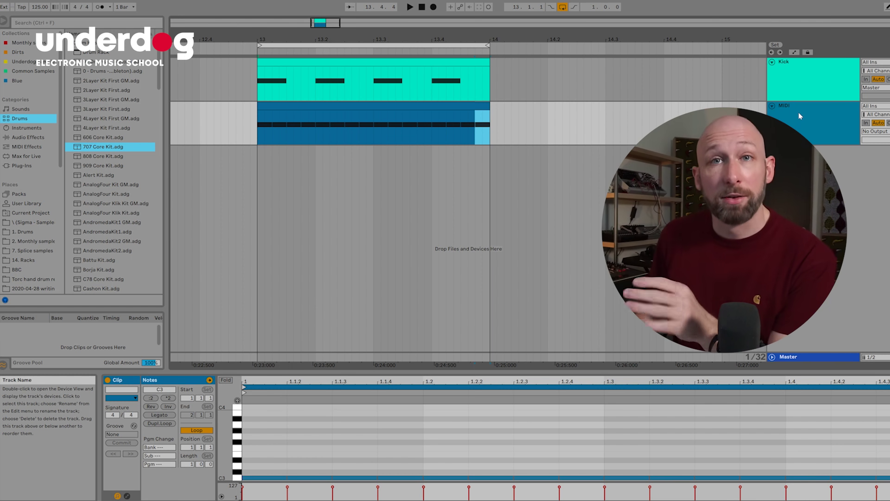
Load the Operator instrument onto the new MIDI track and play the loop from bar 13
click(24, 129)
drag(94, 109, 427, 133)
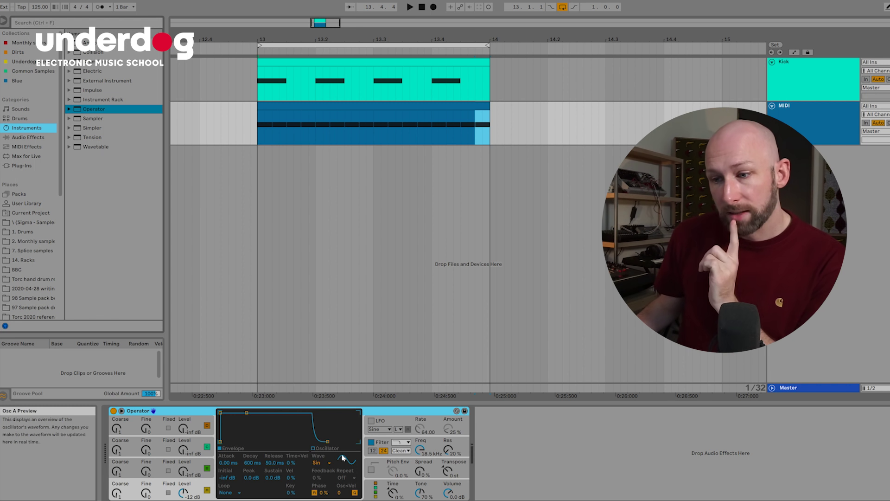
click(259, 130)
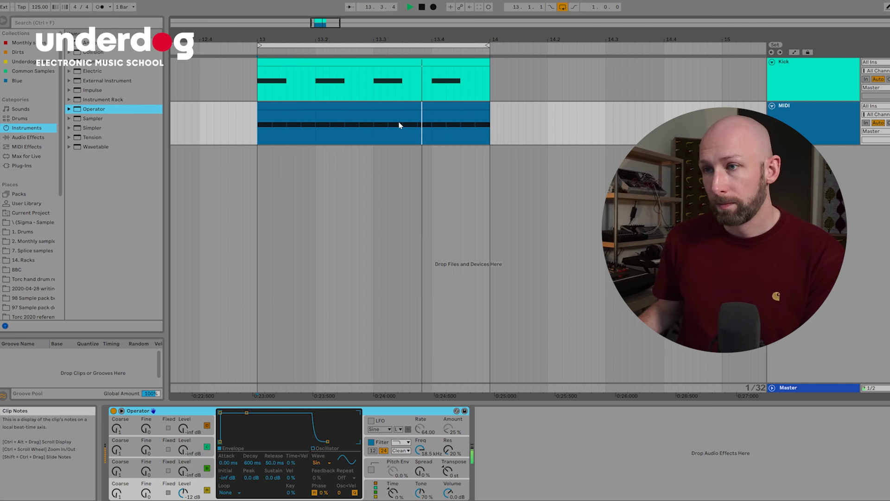
key(space)
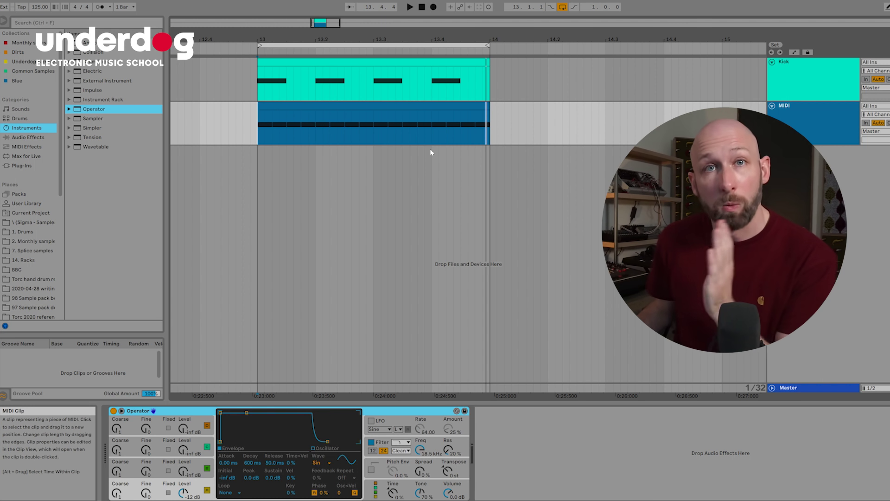
Change Operator's oscillator A waveform to Noise White and play the loop to hear it
click(317, 463)
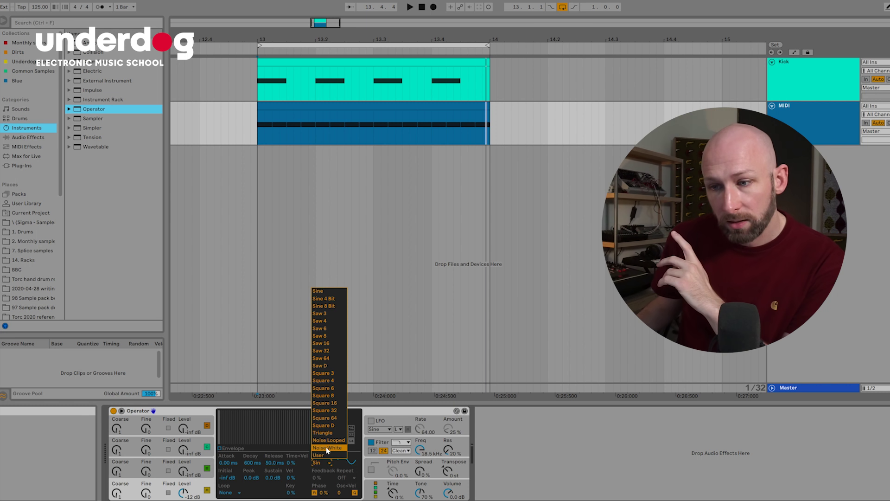
click(328, 448)
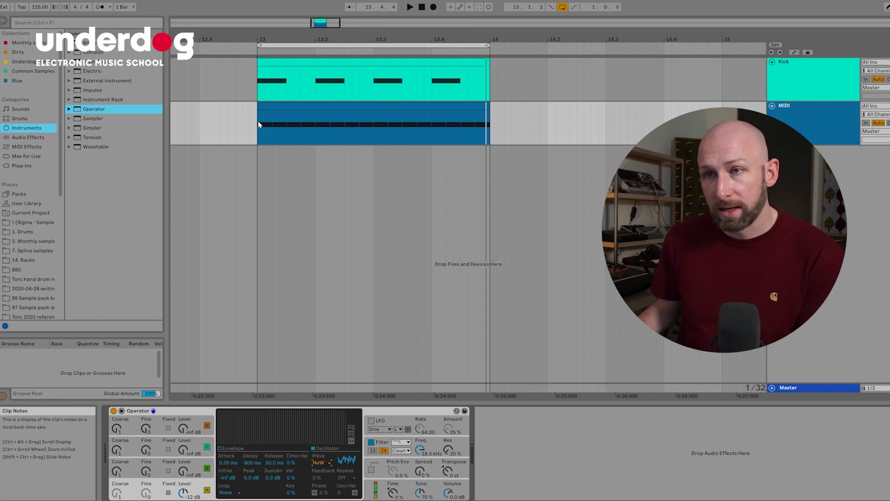
key(space)
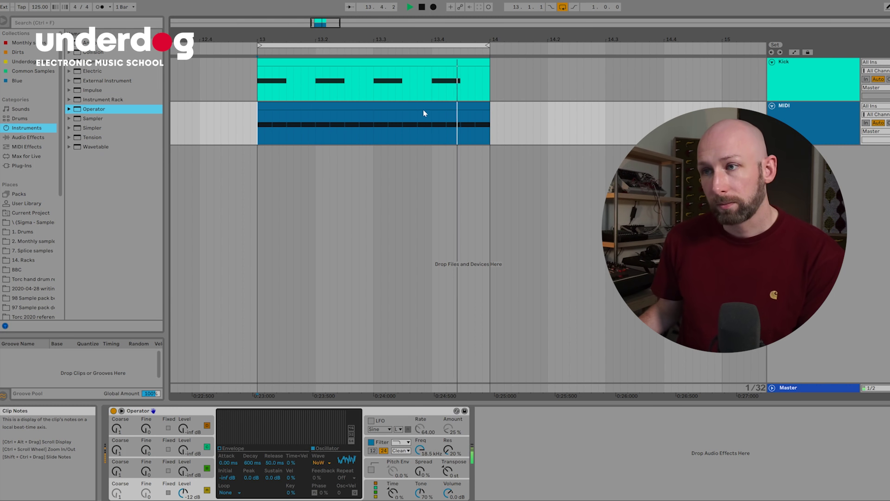
key(space)
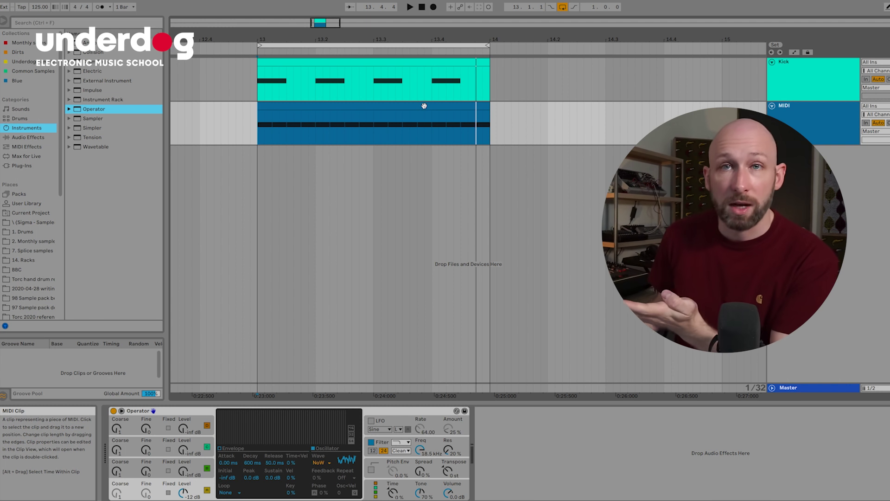
Shorten all the C3 notes in the MIDI clip to half their length and play the pattern from bar 13
double_click(424, 106)
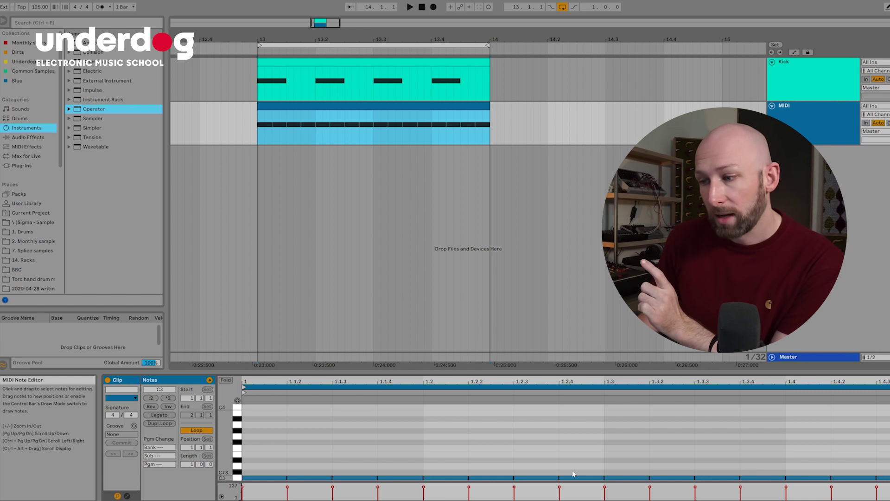
drag(265, 457, 888, 480)
drag(286, 477, 273, 477)
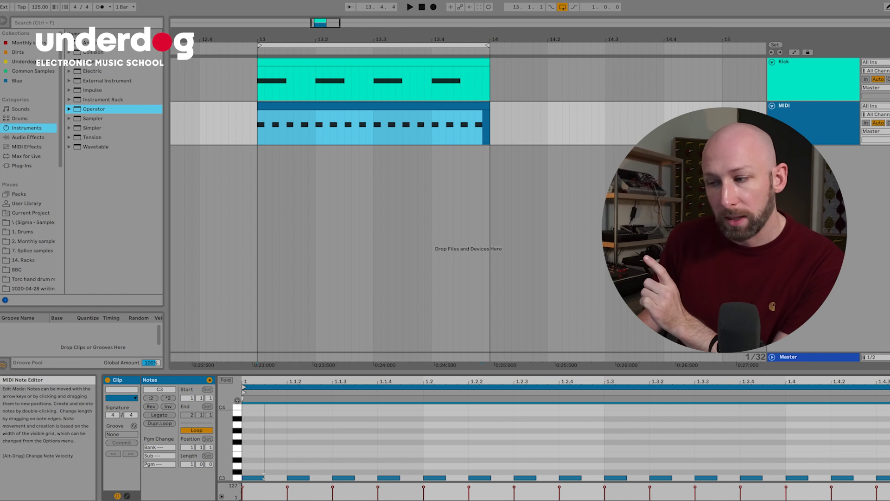
click(258, 133)
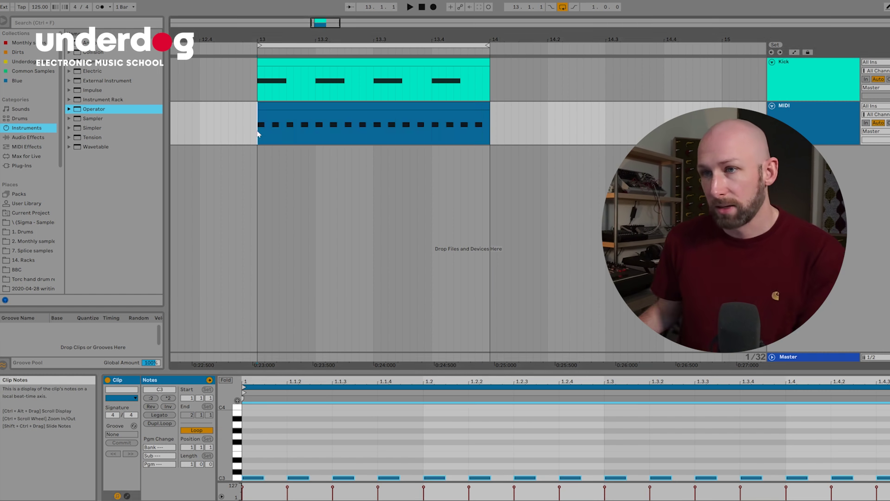
key(space)
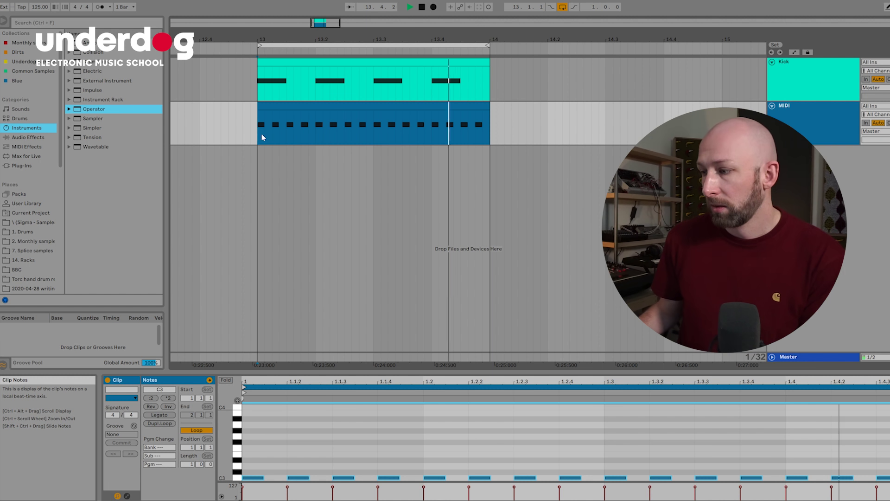
key(space)
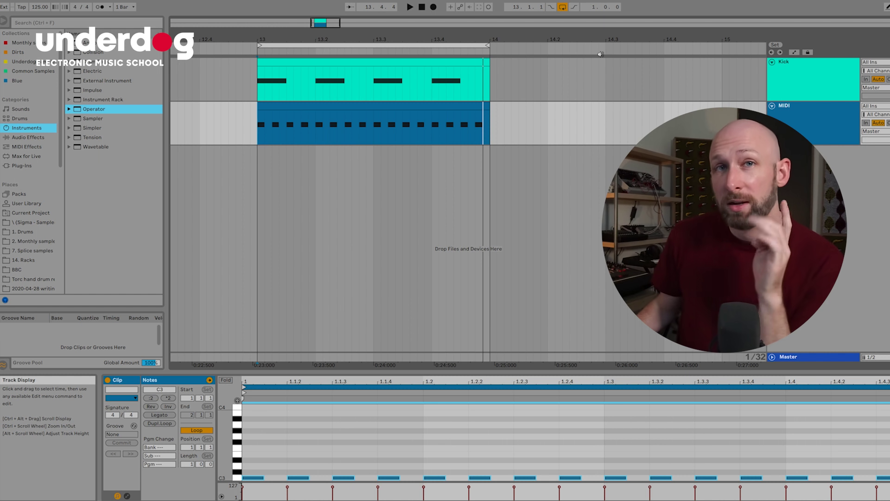
Set oscillator A's volume envelope to a release of about 146 ms, sustain of -inf dB and decay of about 317 ms
double_click(806, 130)
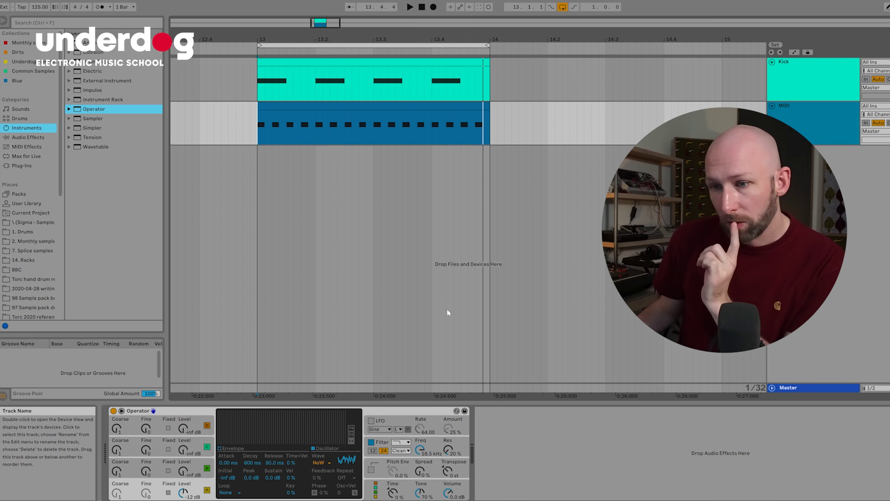
click(230, 450)
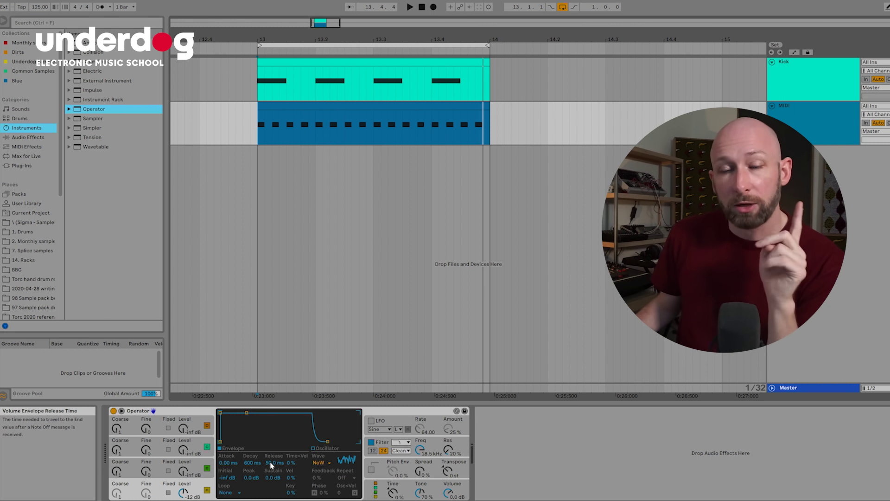
key(space)
drag(275, 460, 275, 422)
mouse_move(273, 463)
mouse_down()
mouse_move(274, 482)
mouse_move(274, 444)
mouse_move(273, 477)
mouse_up()
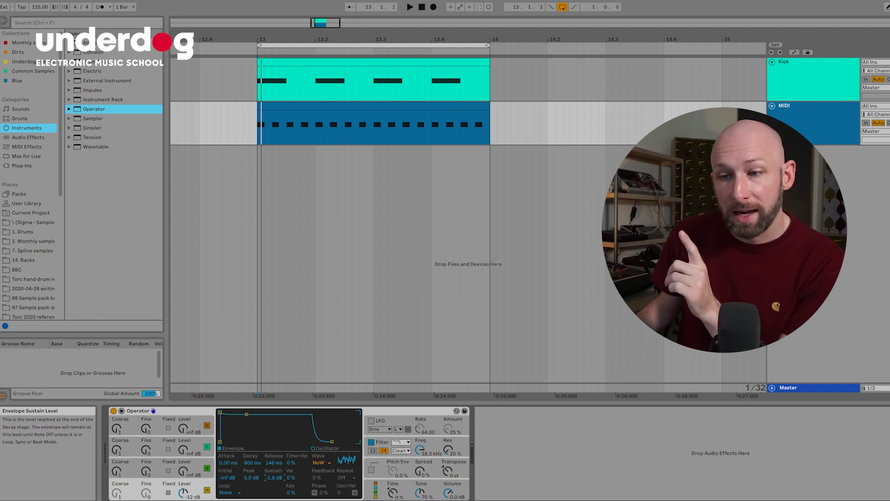
drag(248, 414, 249, 418)
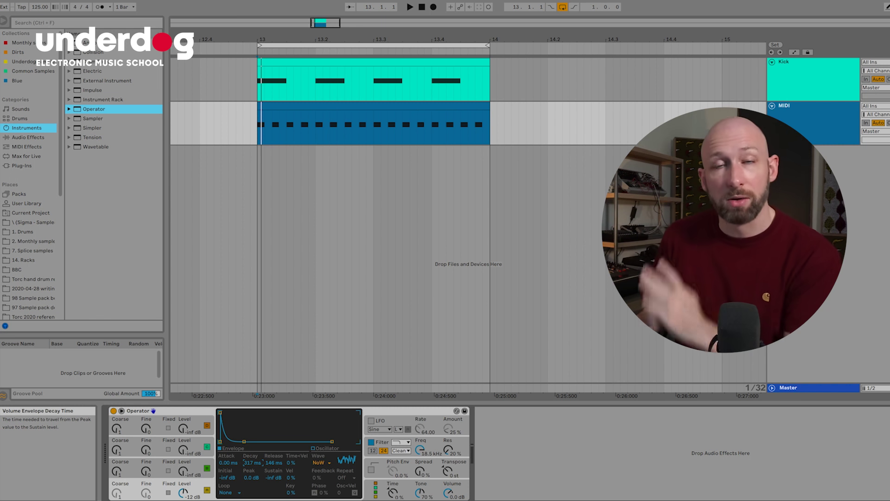
Fine-tune oscillator A's envelope decay to about 376 ms while listening to the loop
key(space)
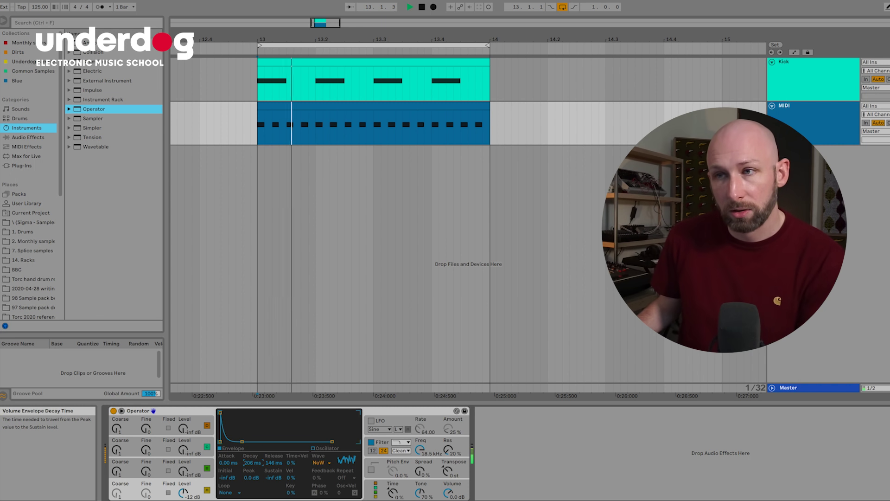
mouse_move(251, 462)
mouse_down()
mouse_move(250, 482)
mouse_move(251, 445)
mouse_move(251, 474)
mouse_up()
drag(250, 462, 250, 477)
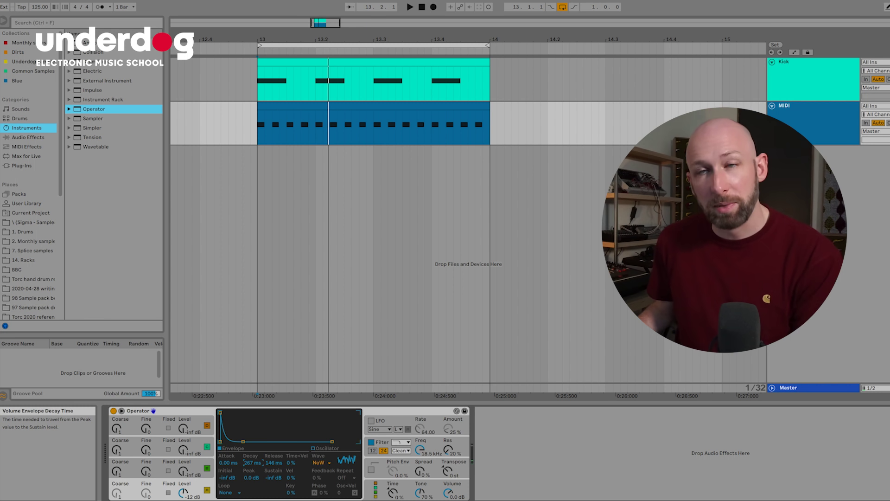
key(space)
mouse_move(251, 463)
mouse_down()
mouse_move(250, 452)
mouse_move(252, 470)
mouse_up()
key(space)
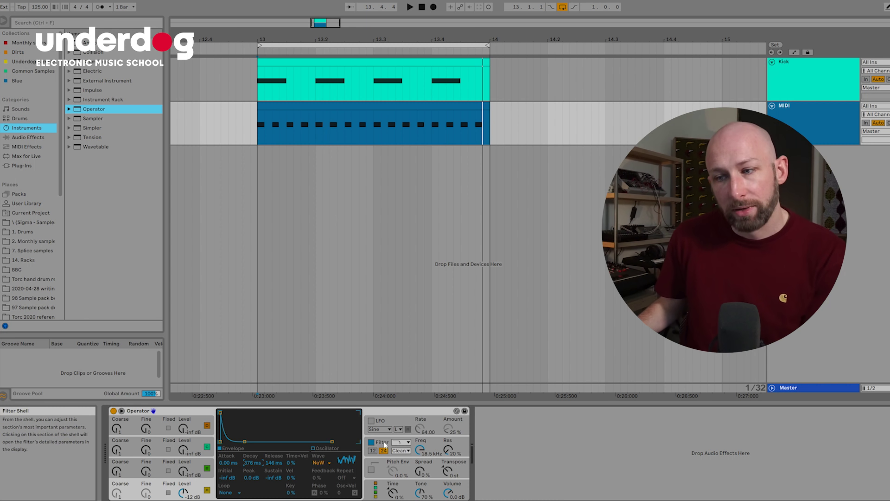
Switch Operator's filter to the band-pass type and lower its frequency to about 3.44 kHz while the loop plays
click(405, 443)
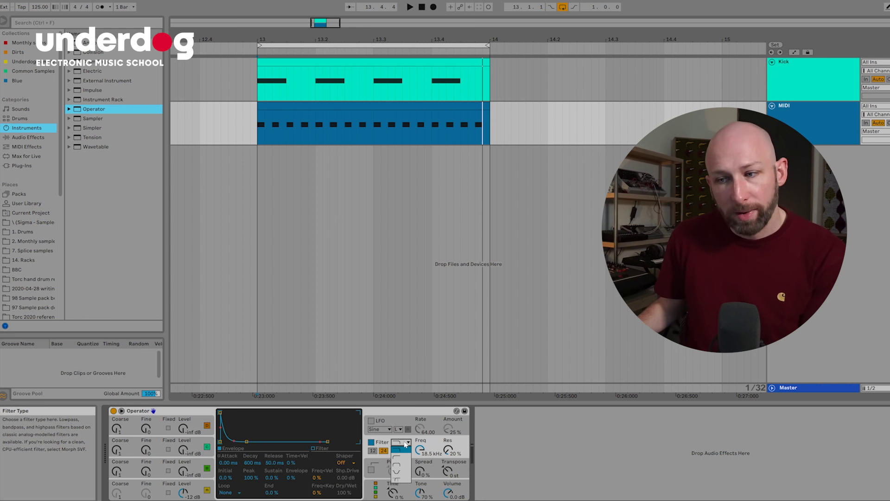
click(402, 468)
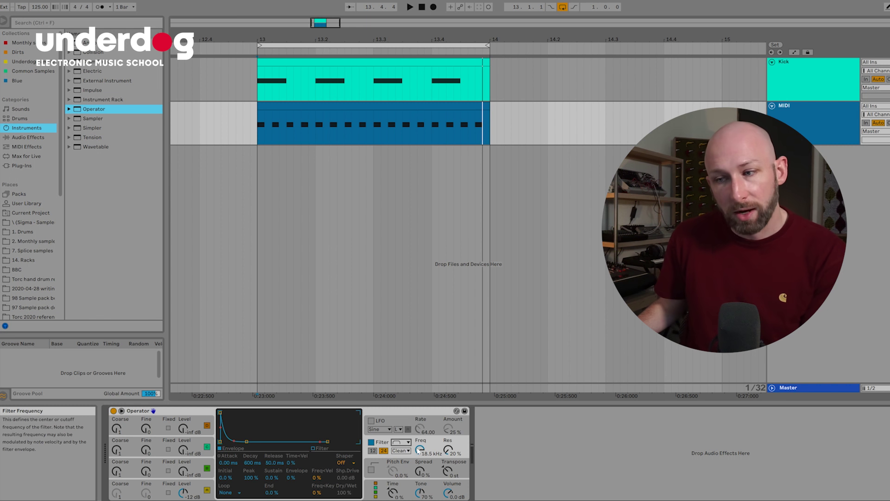
drag(419, 450, 420, 464)
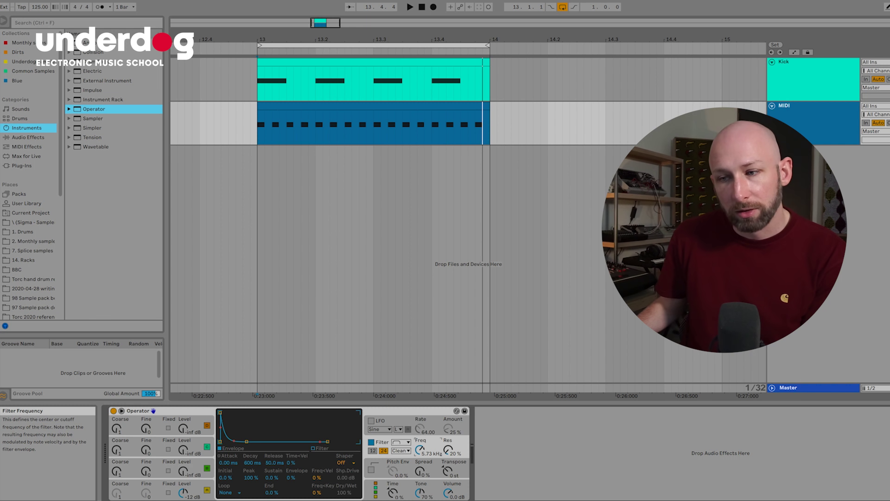
drag(419, 465, 419, 461)
key(space)
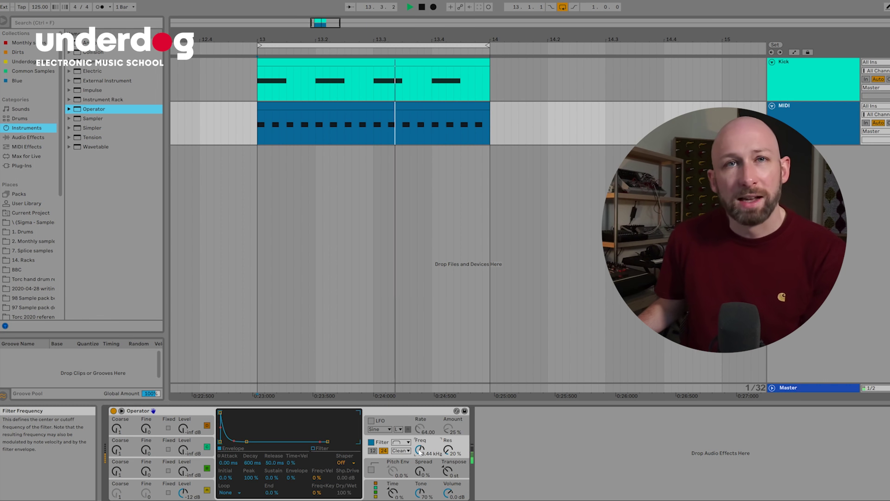
Raise Operator's overall volume to about 5.7 dB and play the loop to check the level
key(space)
drag(448, 494, 448, 489)
key(space)
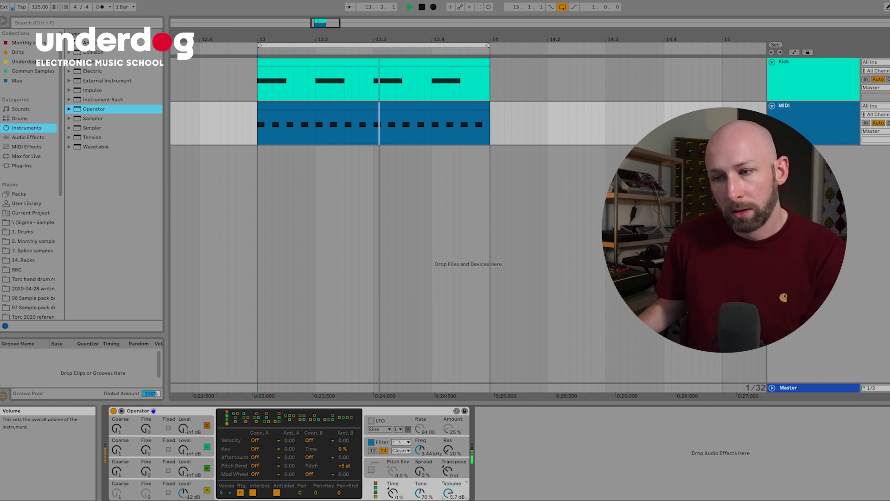
Rename the MIDI hi-hat track "16th note pattern", duplicate it and name the copy "Groove"
key(space)
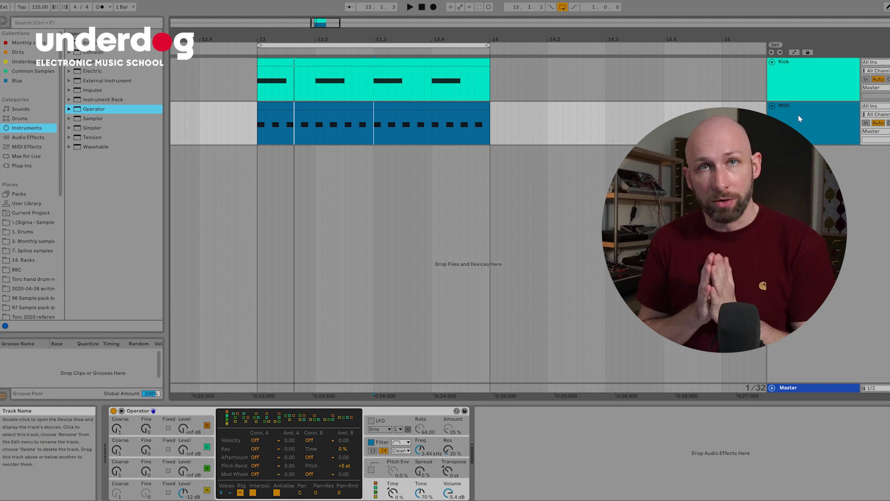
key(BackSpace)
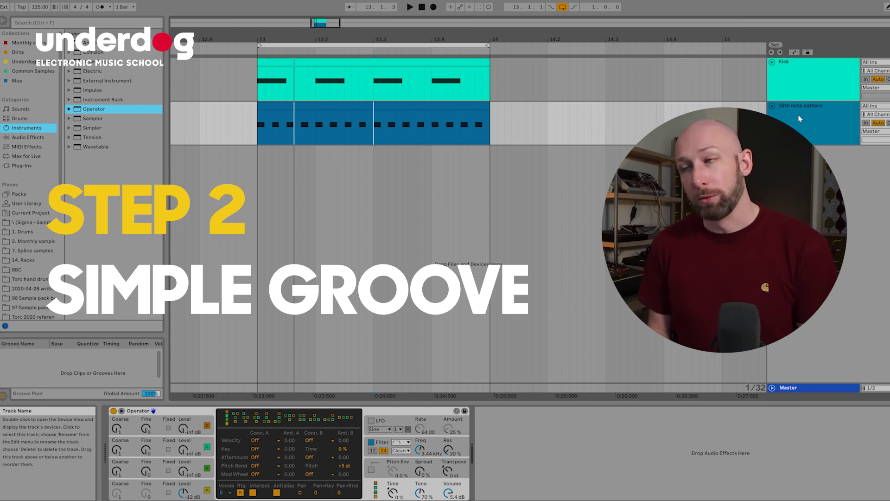
right_click(779, 110)
click(822, 159)
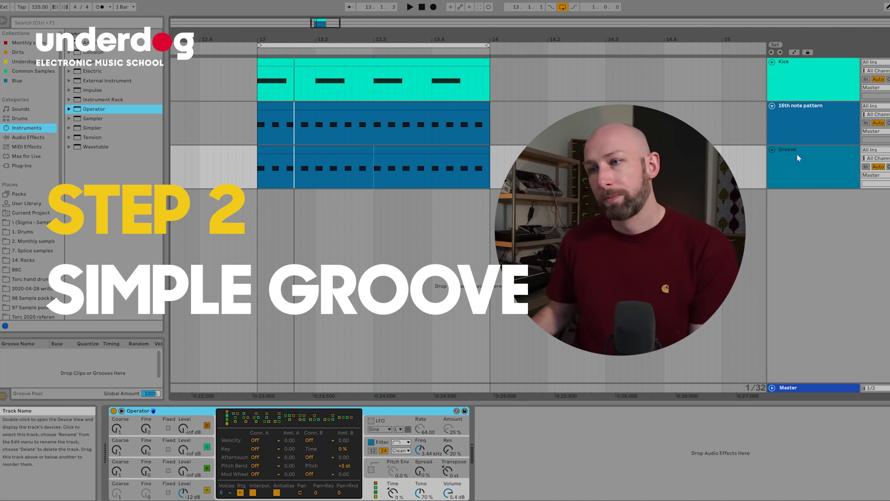
Select every second 16th note in the Groove clip, shift them slightly ahead of the grid and play the loop
double_click(374, 152)
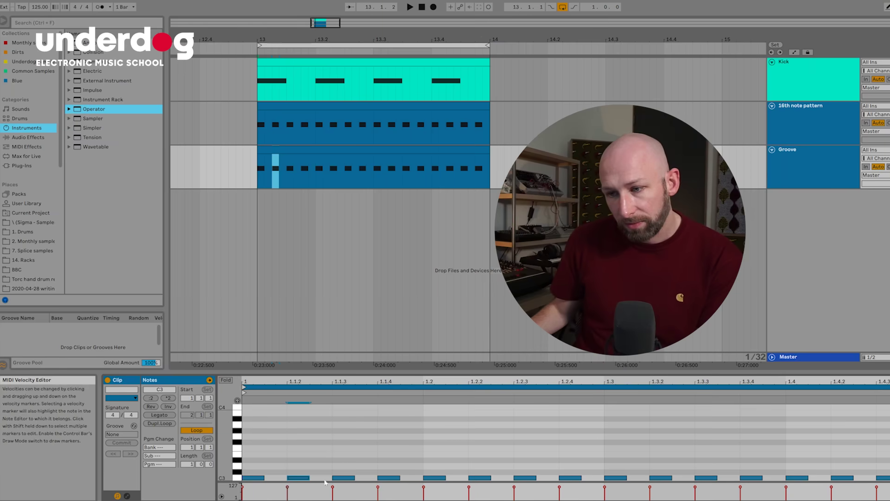
scroll(374, 453, down, 3)
drag(464, 429, 492, 465)
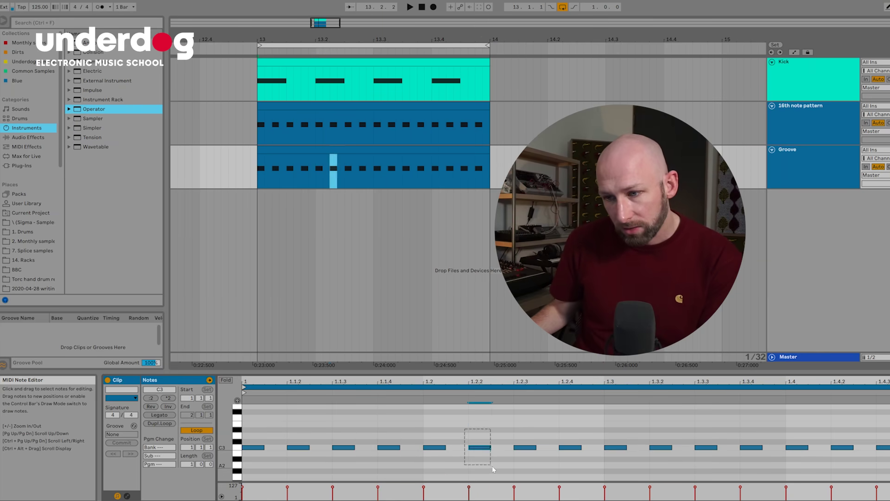
drag(288, 427, 313, 457)
shift+drag(366, 424, 392, 464)
shift+drag(468, 420, 490, 468)
shift+drag(546, 431, 583, 461)
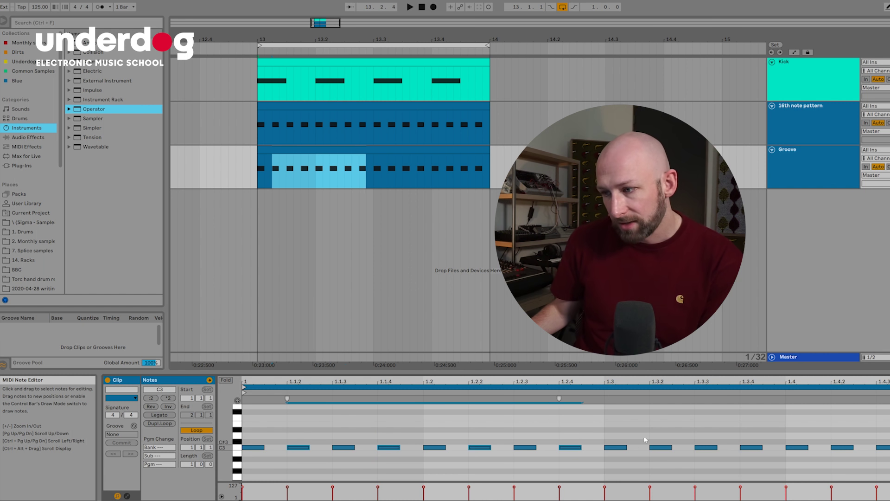
shift+drag(743, 433, 763, 458)
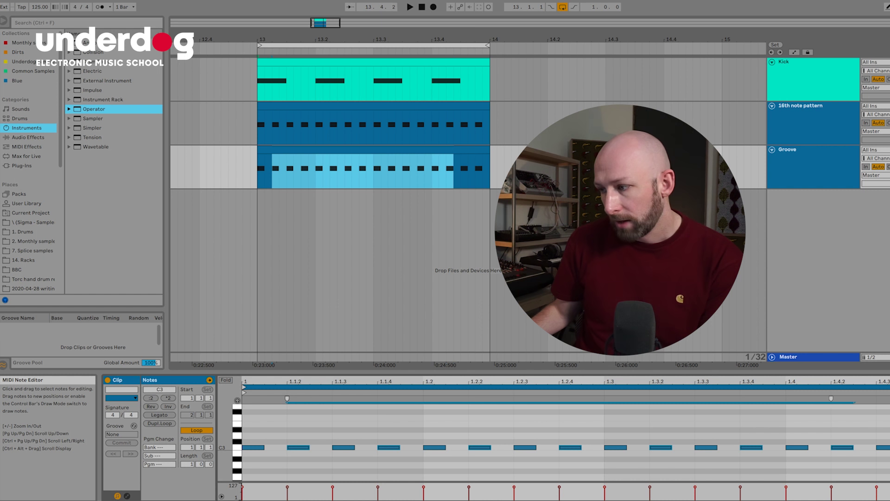
click(295, 448)
mouse_move(298, 449)
mouse_down()
mouse_move(308, 449)
mouse_move(294, 449)
mouse_up()
key(space)
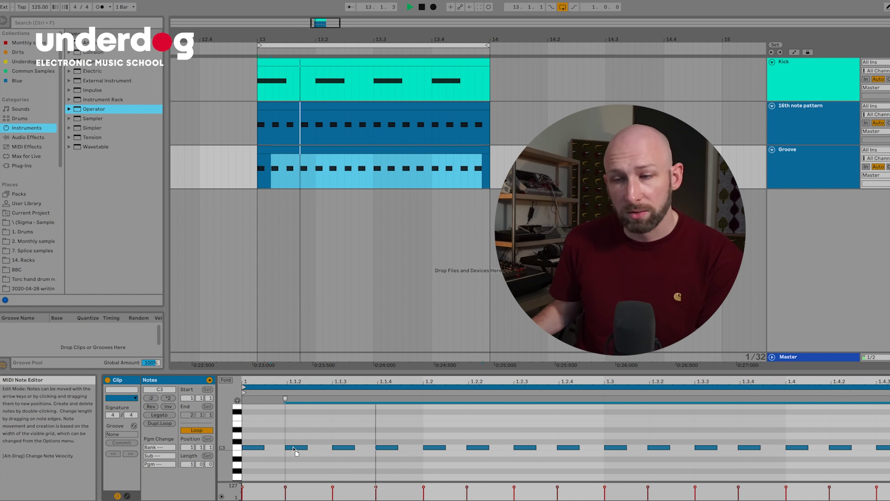
Move the selected offbeat 16th notes slightly behind the grid, listen to the loop and deselect them
drag(293, 449, 300, 449)
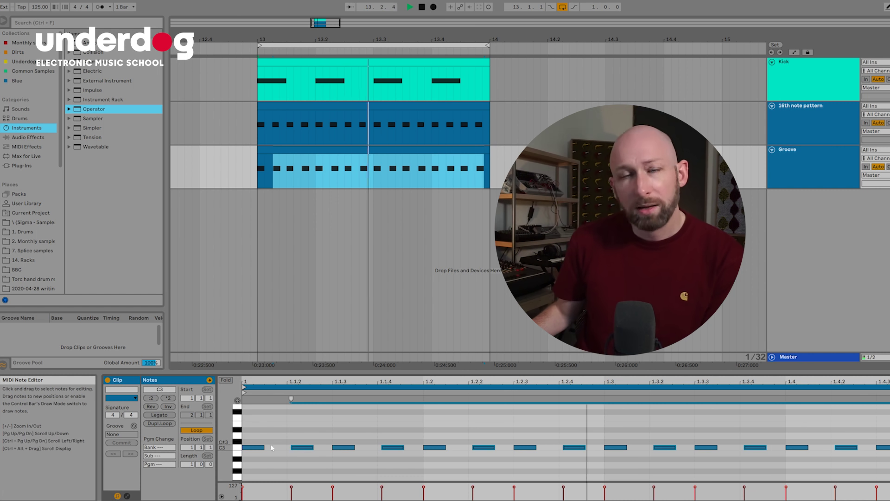
key(space)
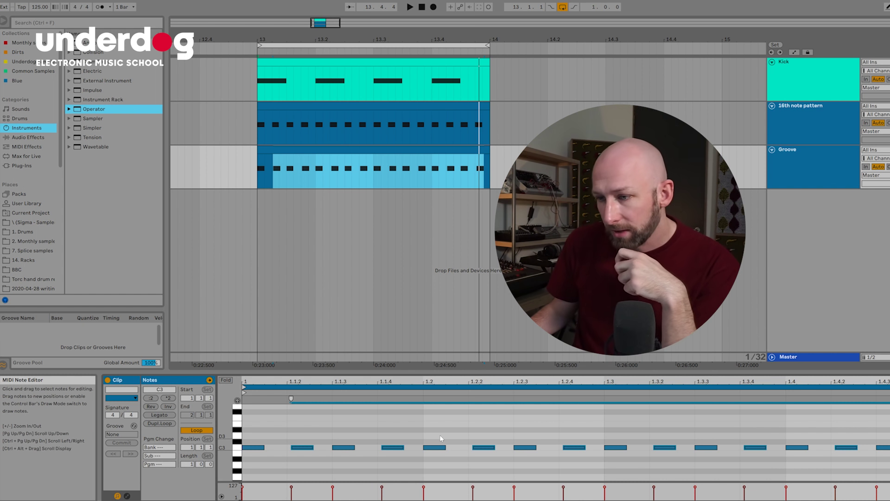
click(252, 419)
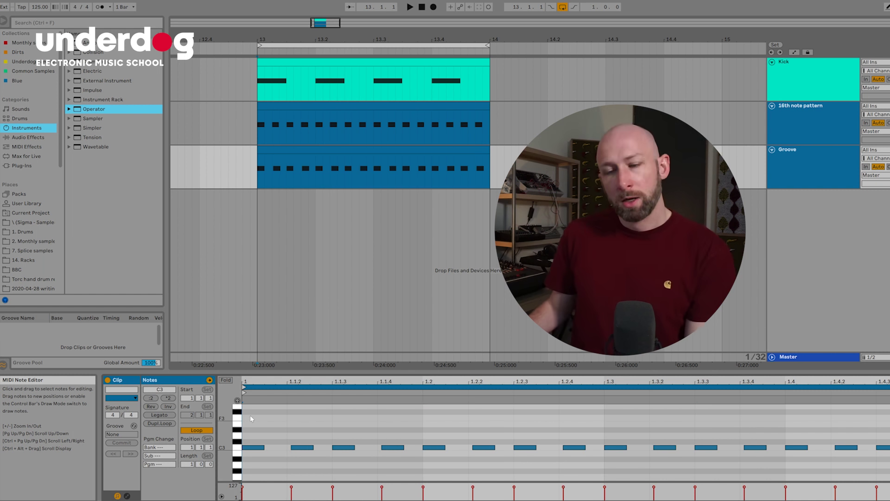
Shape the first beat's velocities in the Groove clip: first note very low, second and fourth medium, third the loudest
click(243, 488)
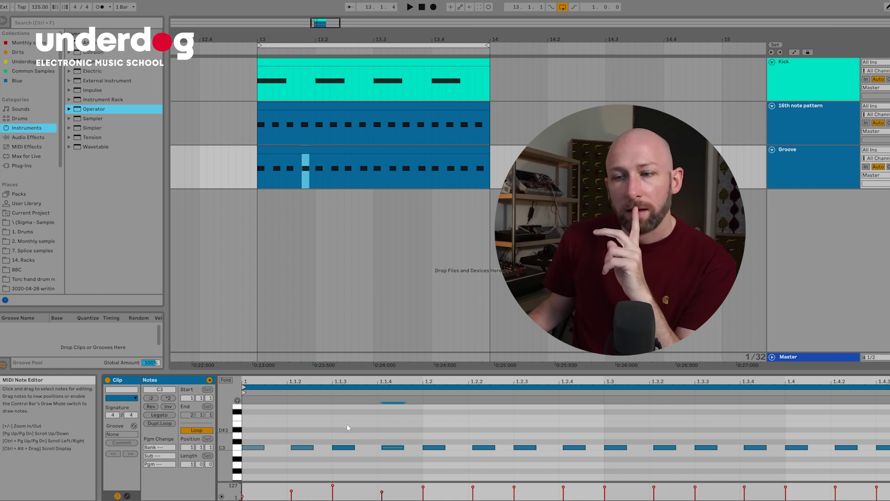
click(347, 448)
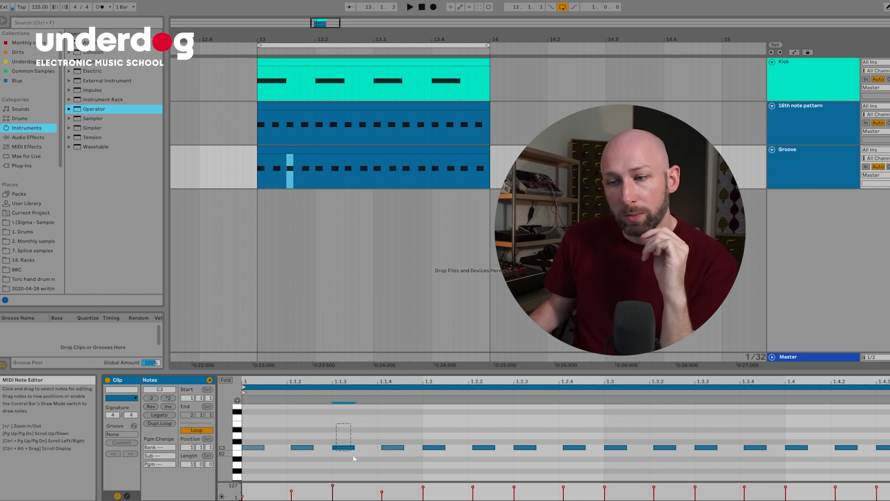
click(376, 446)
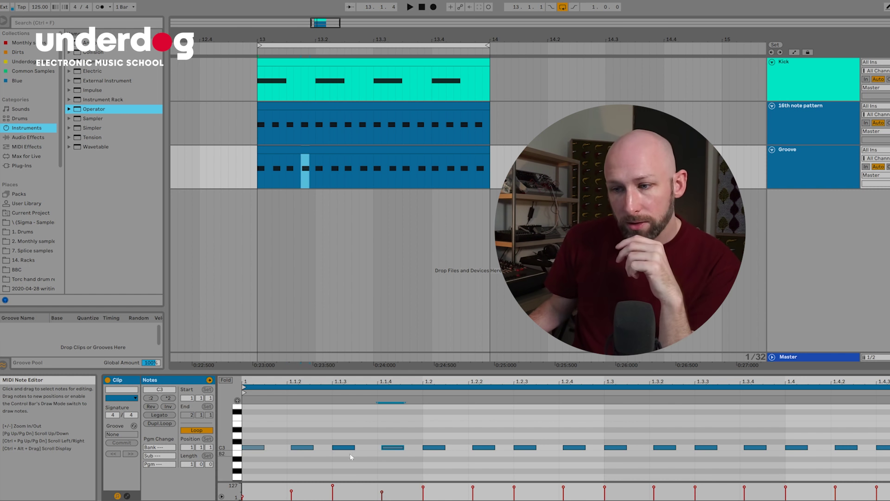
click(287, 467)
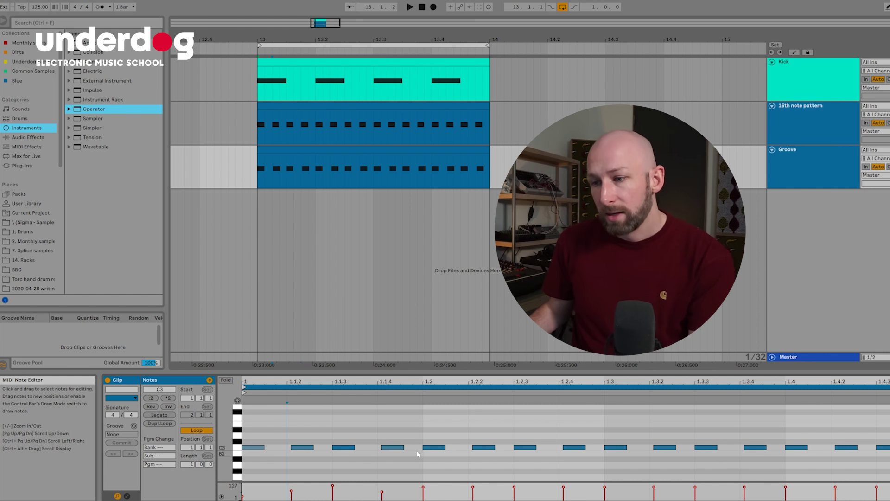
Delete the Groove clip's notes after the first beat, duplicate the first beat's four notes across the remaining three beats and audition the loop
click(422, 417)
key(shift+End)
key(Delete)
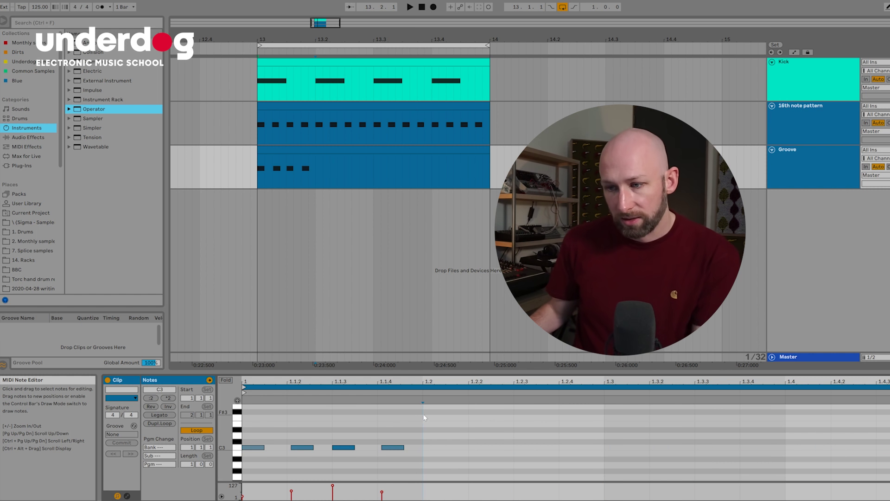
drag(424, 415, 235, 469)
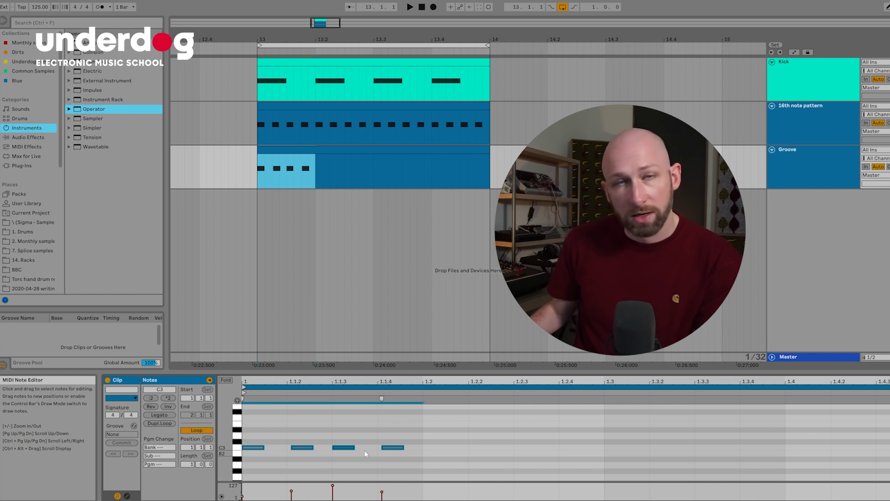
key(ctrl+d)
key(ctrl+d)
key(ctrl+d)
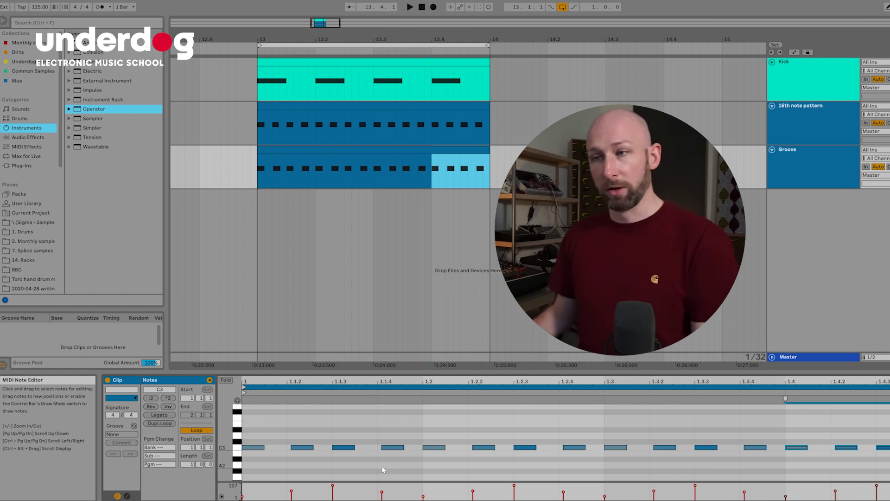
key(space)
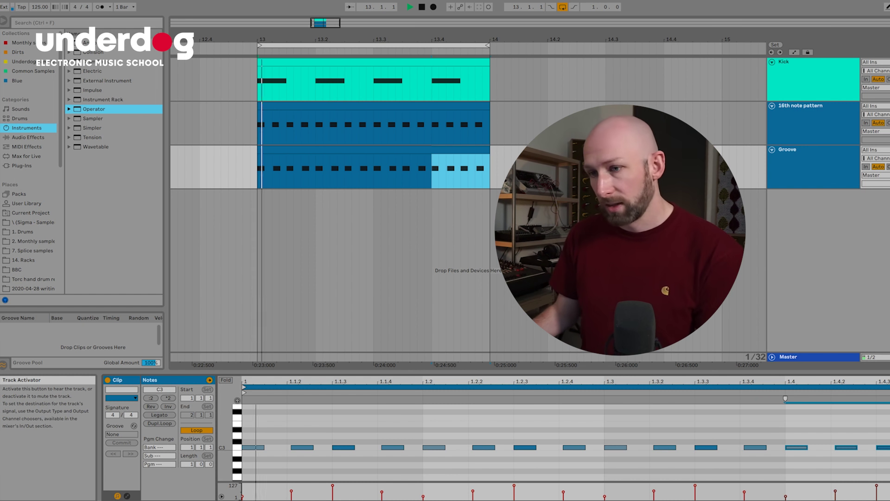
key(space)
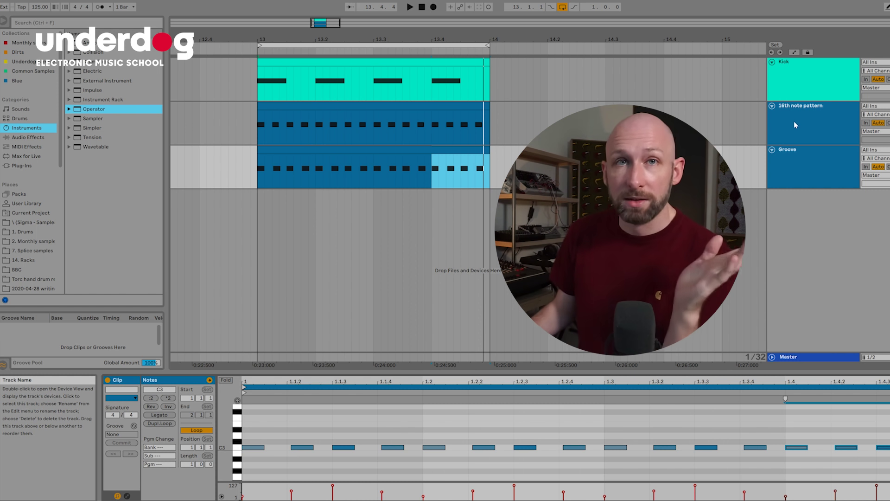
Show oscillator A's envelope in the Groove track's Operator and raise its velocity sensitivity to 100% while the loop plays
double_click(801, 167)
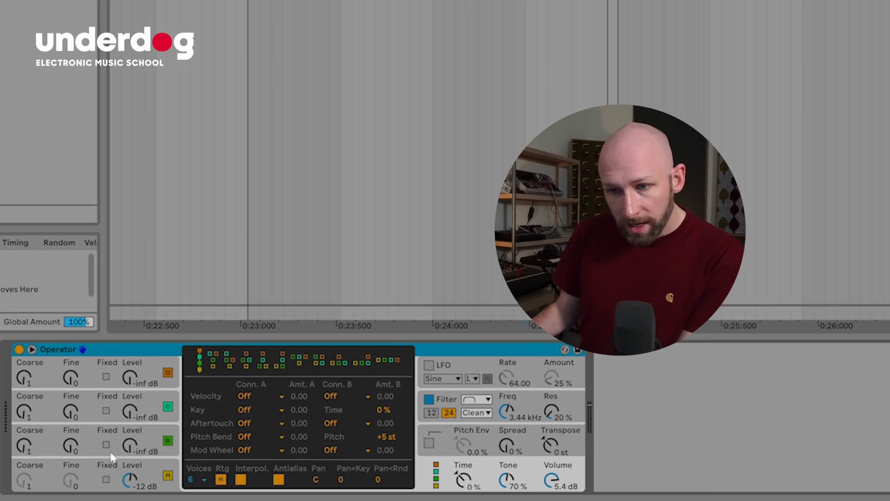
click(97, 463)
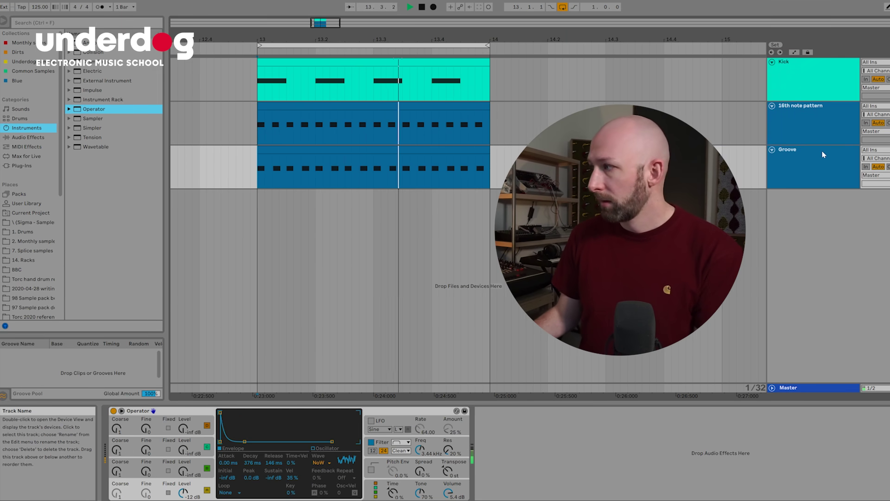
key(space)
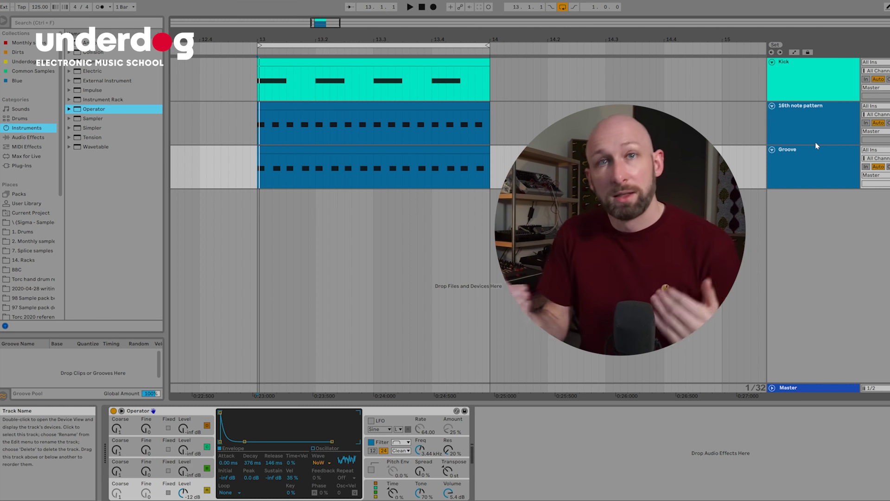
key(space)
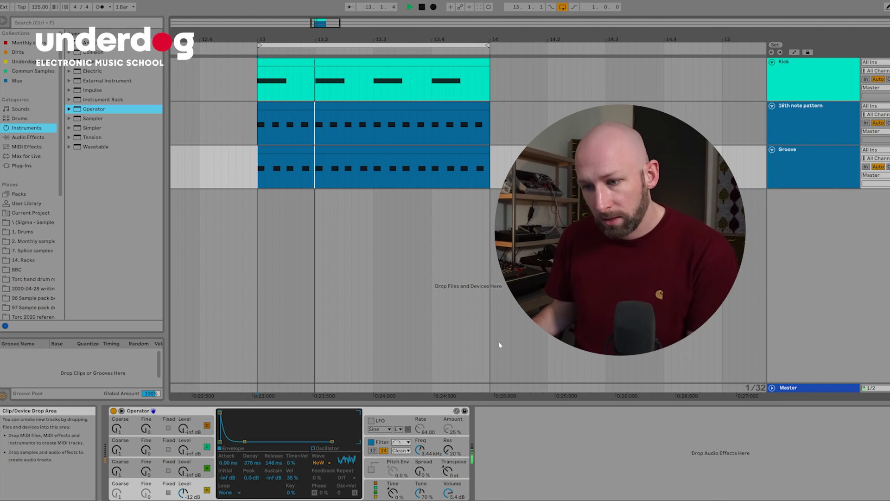
drag(292, 477, 292, 454)
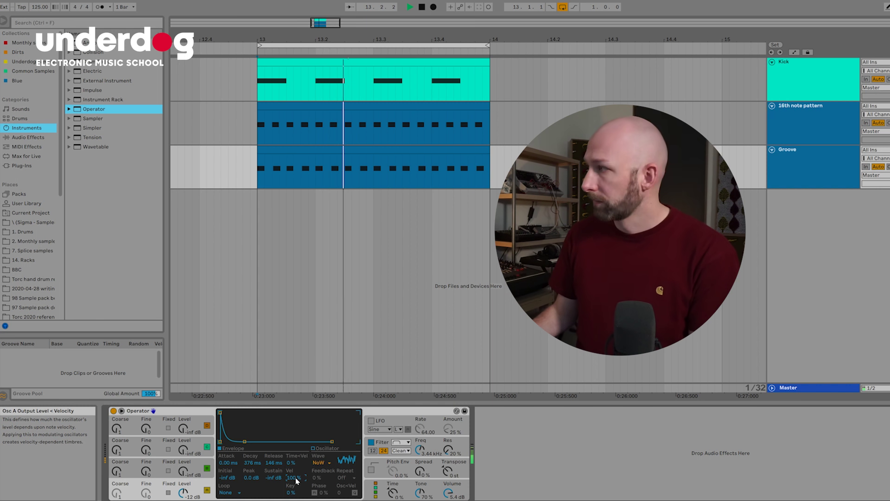
Reduce oscillator A's velocity sensitivity below the maximum, replay the loop and reopen the Groove clip's notes
key(space)
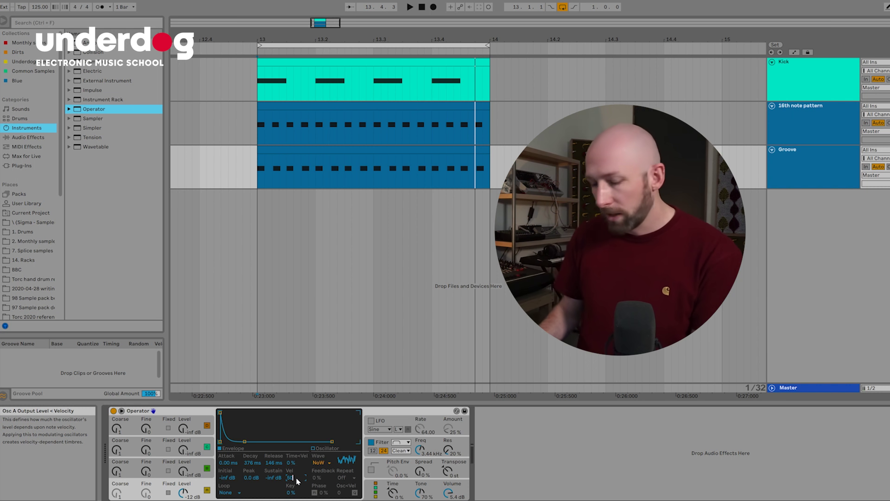
key(space)
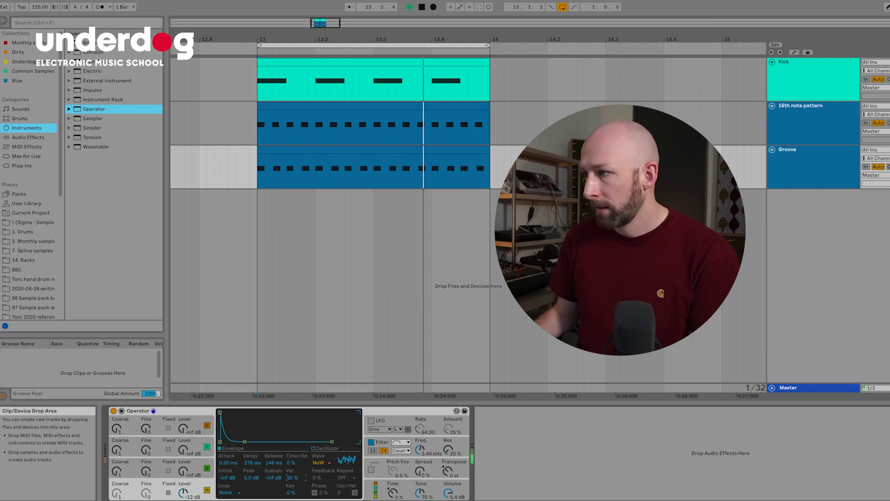
click(450, 161)
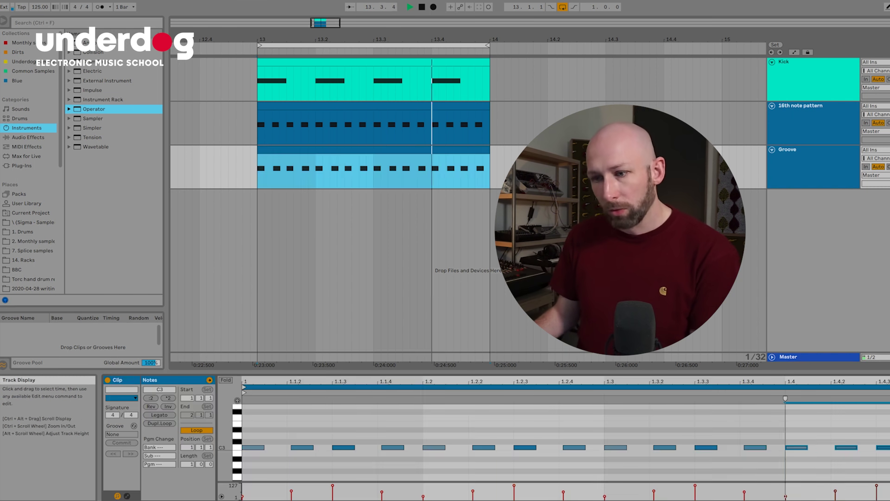
Stop playback, rename the Groove track "Simple Groove", duplicate it and name the copy "Funky Groove"
key(space)
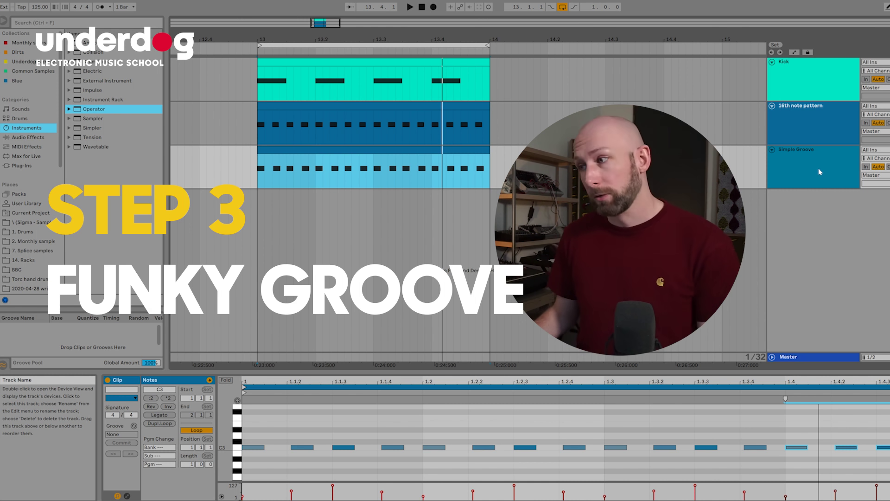
click(803, 167)
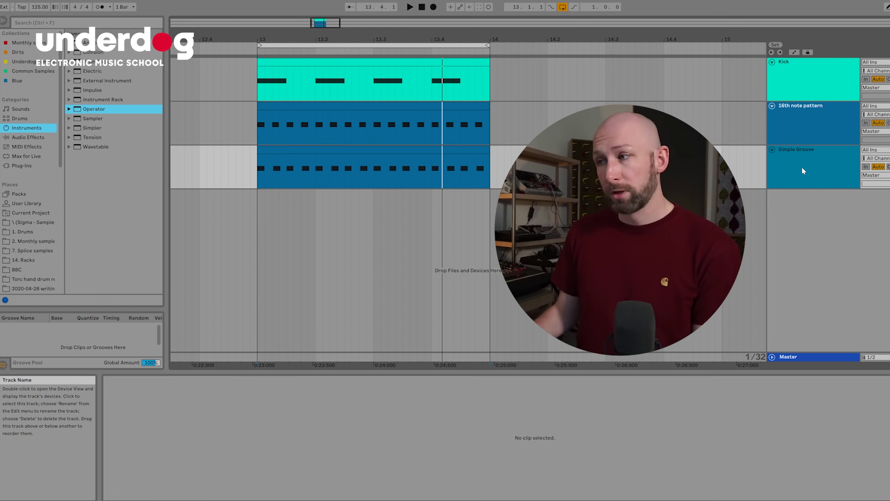
key(ctrl+d)
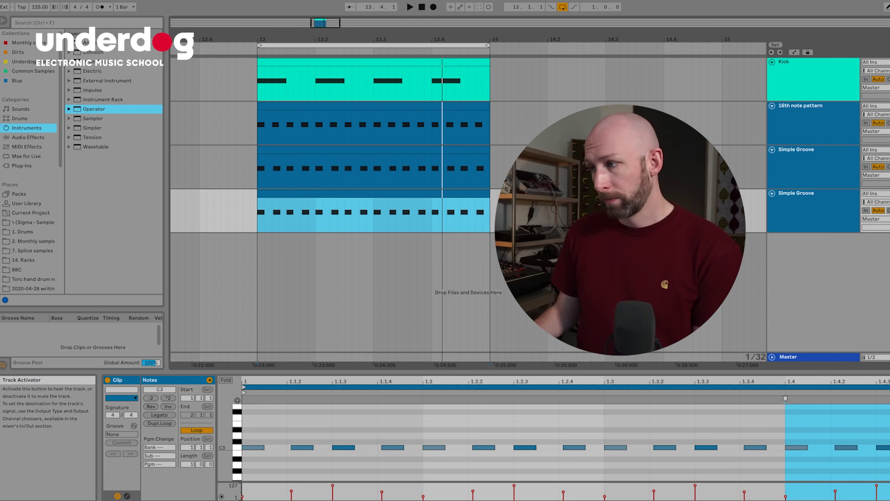
key(ctrl+r)
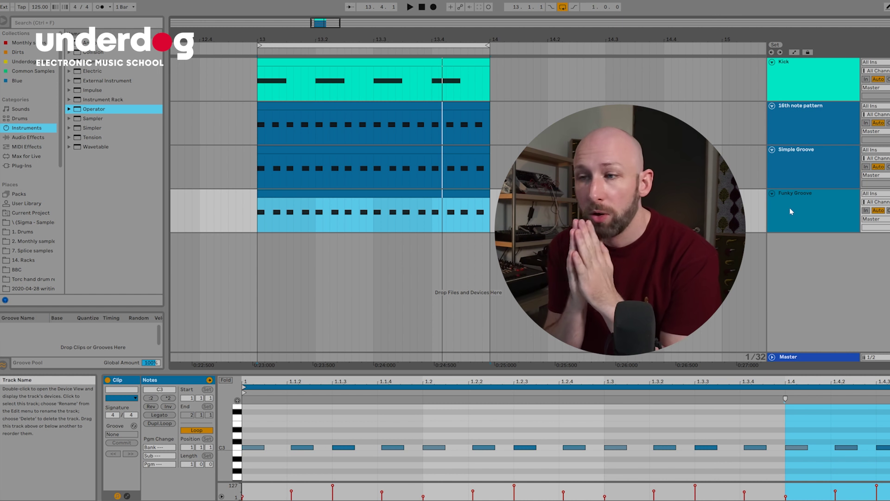
Select all notes in the Funky Groove clip and lower their velocities to a uniform 30
click(395, 206)
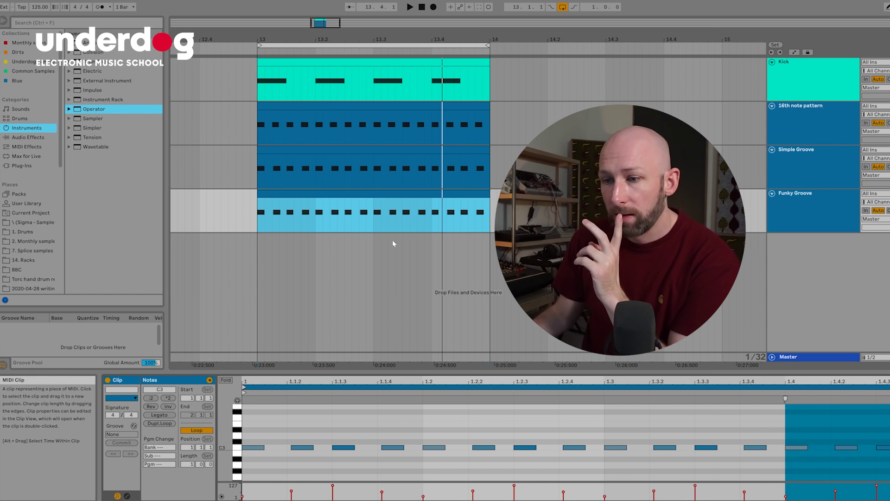
click(254, 424)
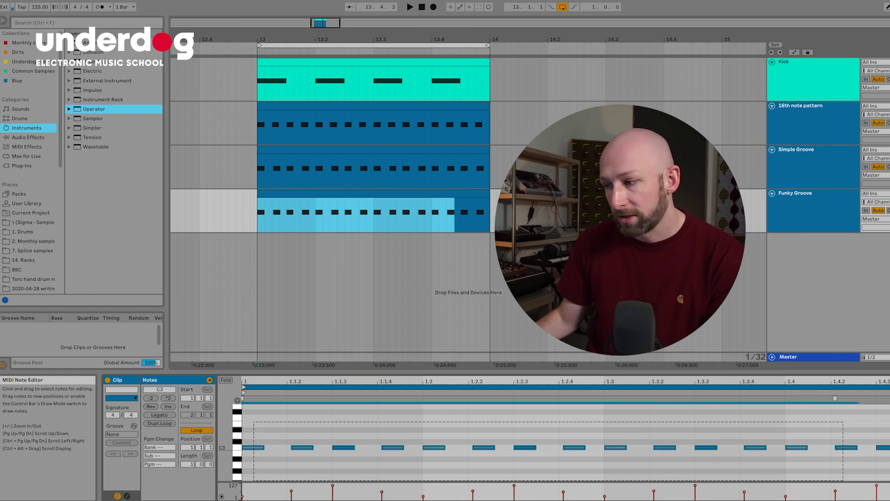
mouse_move(878, 489)
drag(878, 490, 878, 498)
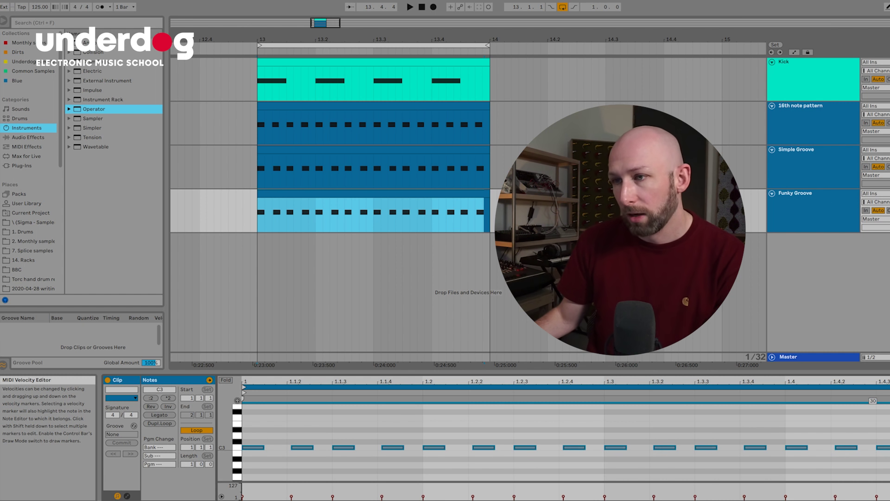
Play the loop from its start to hear the Funky Groove hi-hats at uniform velocity, and stop playback
click(255, 213)
key(space)
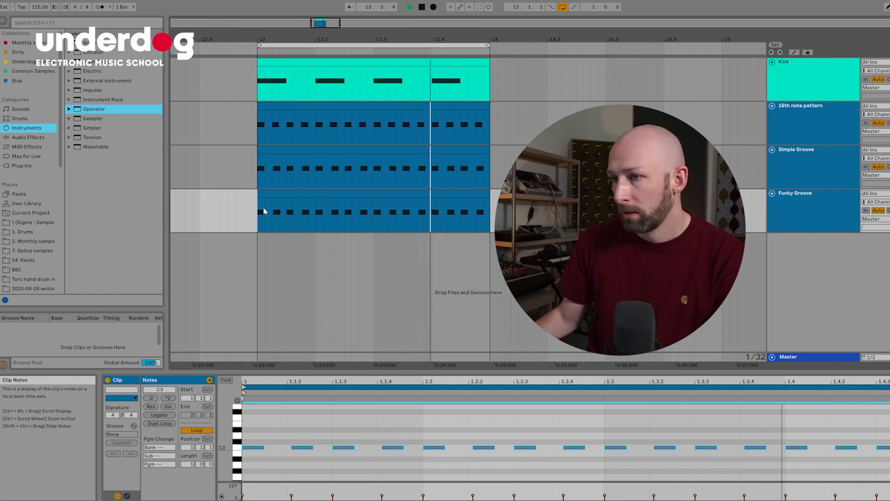
key(space)
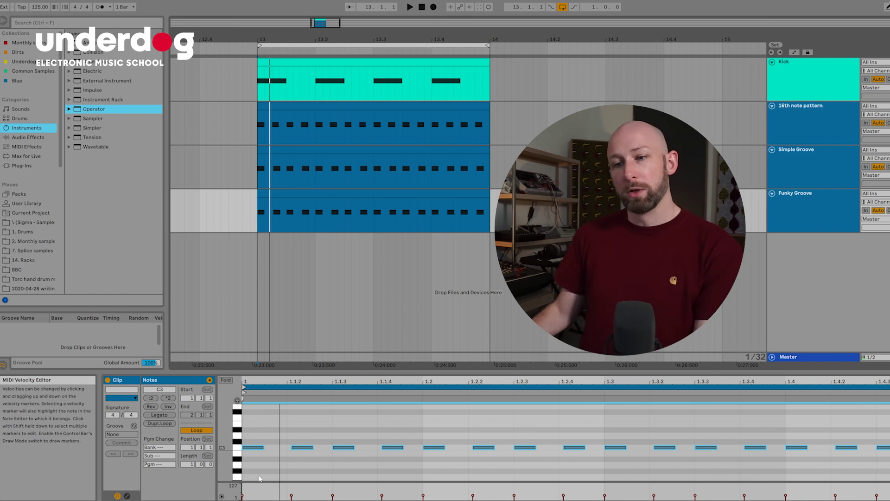
Raise the velocity of the Funky Groove clip's first note and every third note after it to about 110
click(245, 497)
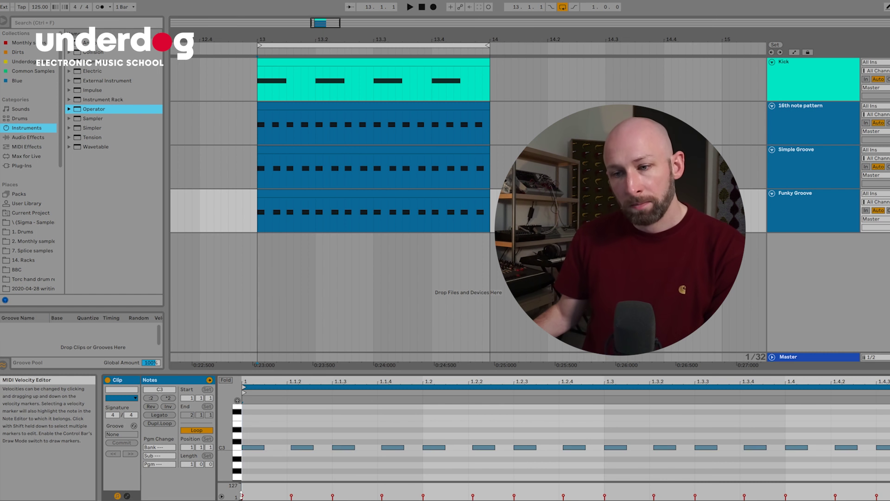
click(244, 496)
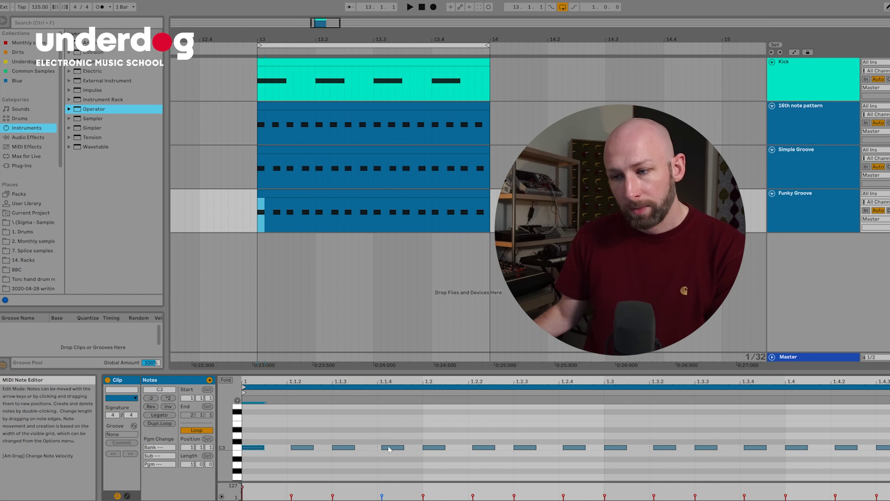
drag(382, 497, 383, 487)
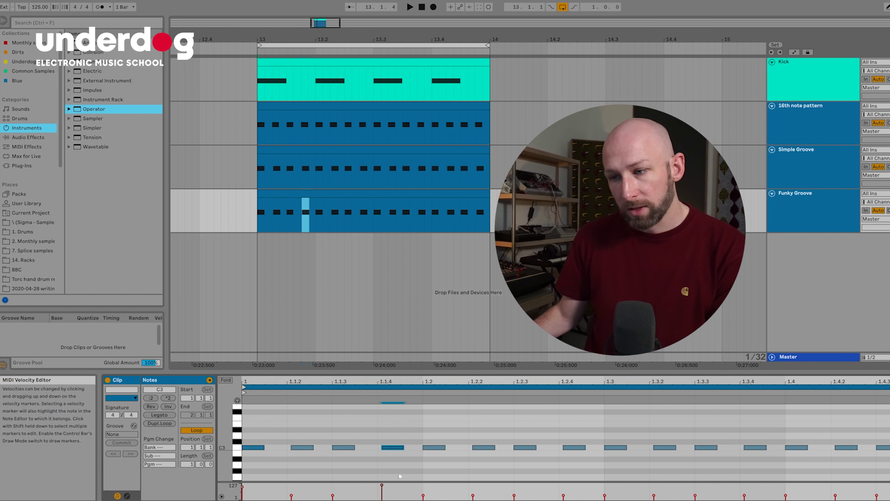
drag(514, 497, 514, 485)
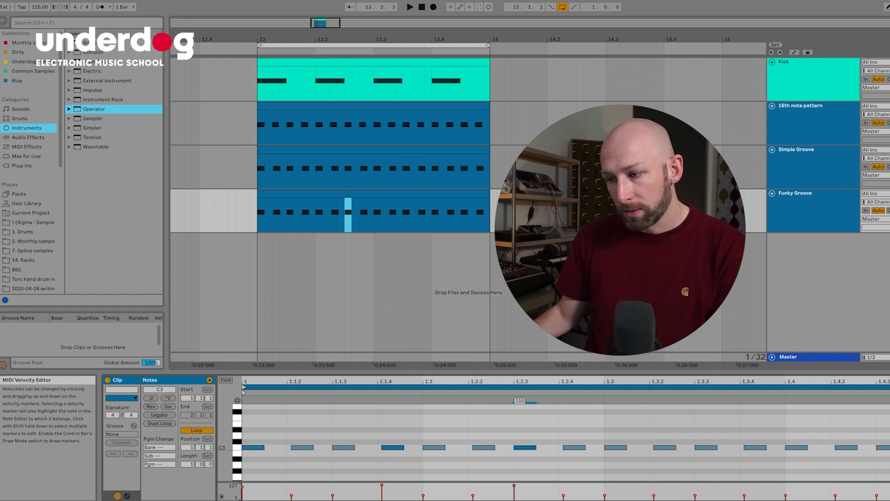
drag(655, 497, 654, 485)
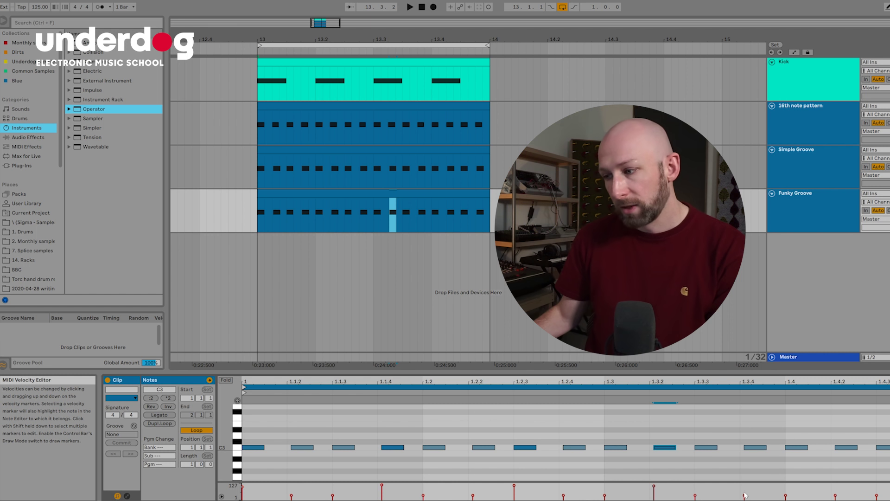
drag(787, 497, 786, 489)
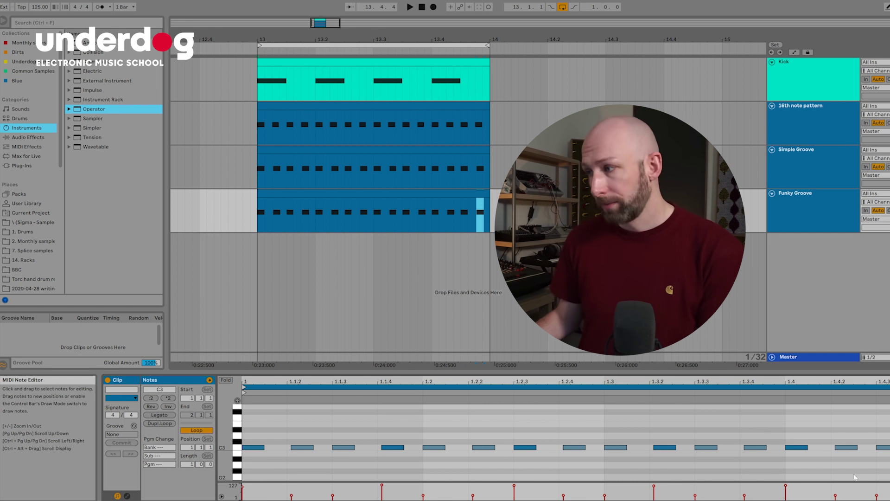
Play the loop from its start twice to audition the accented Funky Groove pattern, and stop playback
click(259, 212)
key(space)
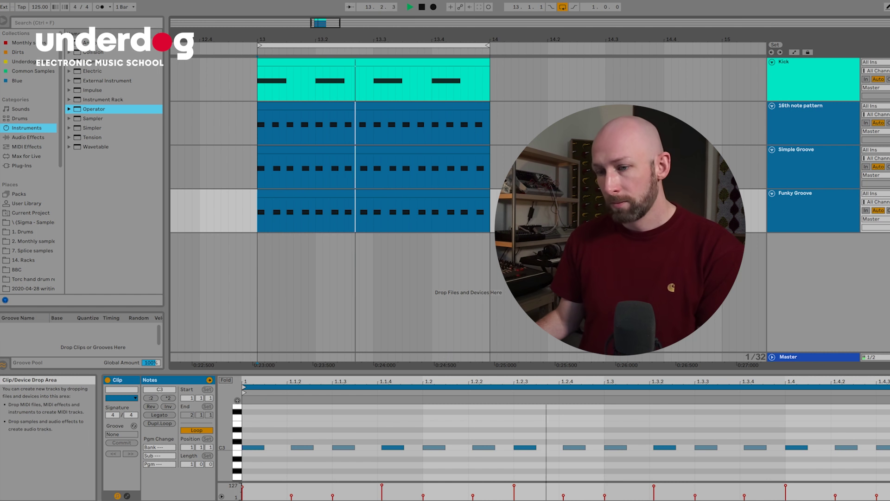
key(space)
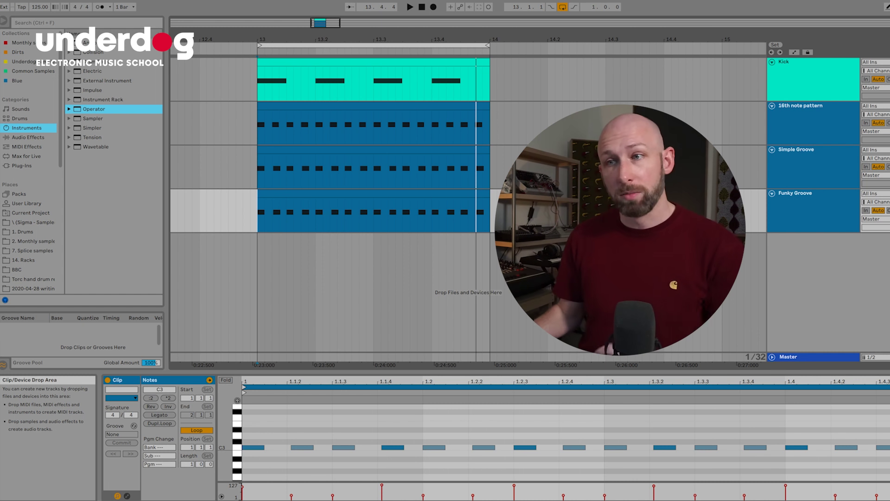
key(space)
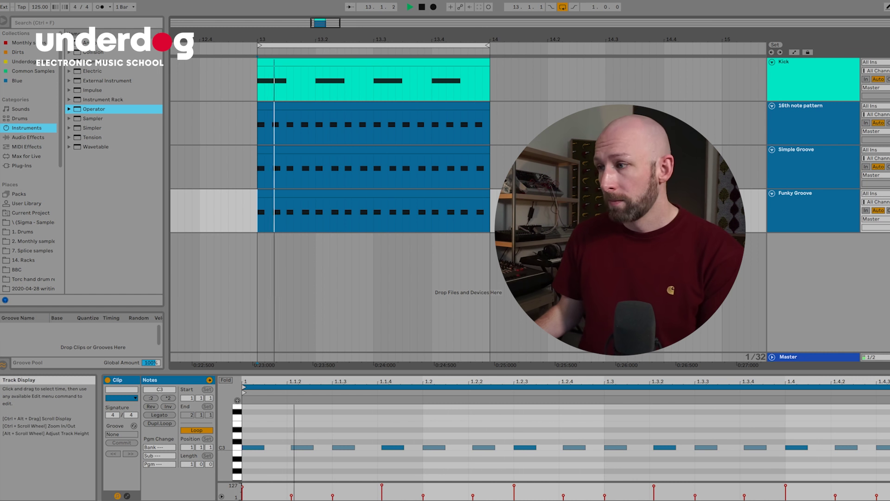
key(space)
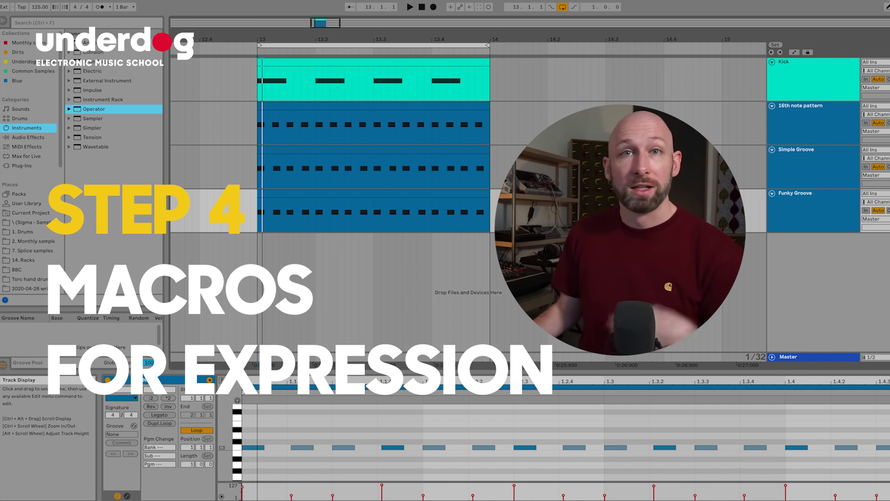
Duplicate the Funky Groove track and rename the copy "Expressive Groove"
click(815, 198)
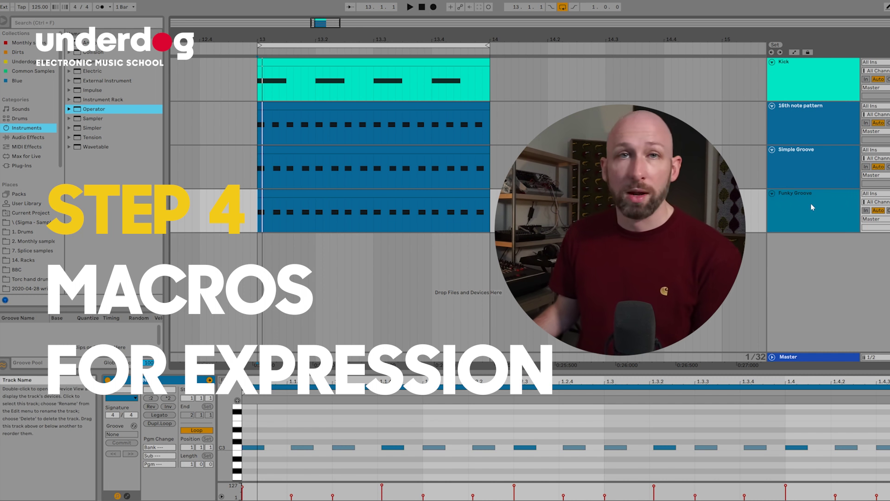
key(ctrl+d)
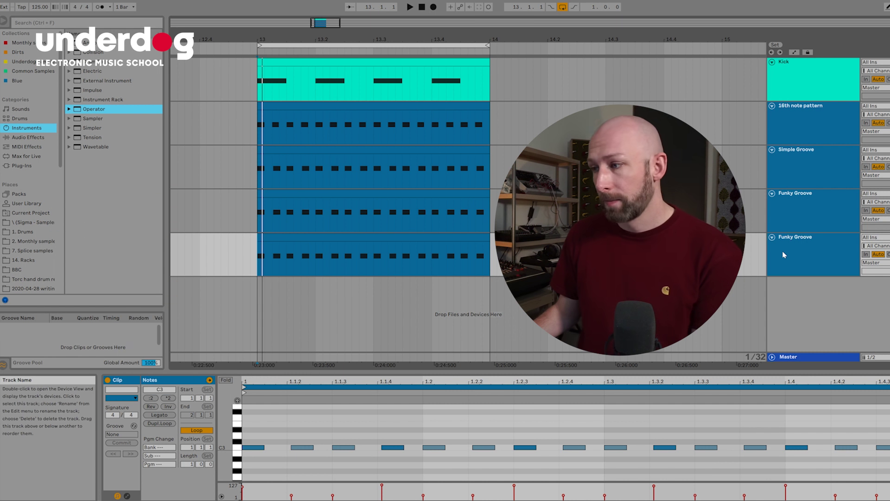
key(ctrl+r)
key(BackSpace)
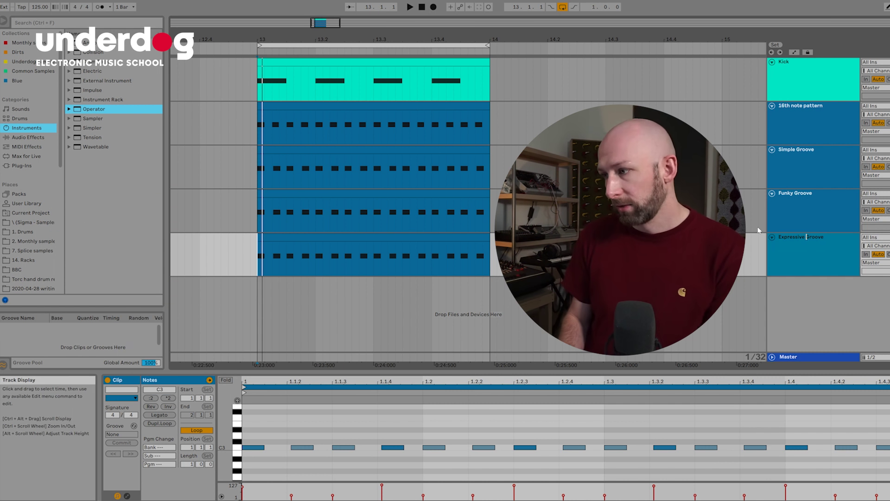
Group the Expressive Groove track's Operator into an Instrument Rack and show the rack's macro controls
double_click(792, 240)
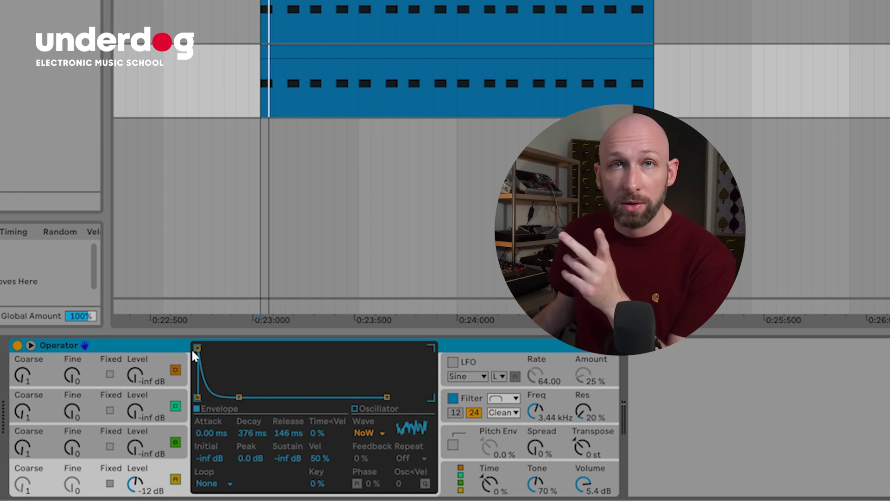
right_click(165, 343)
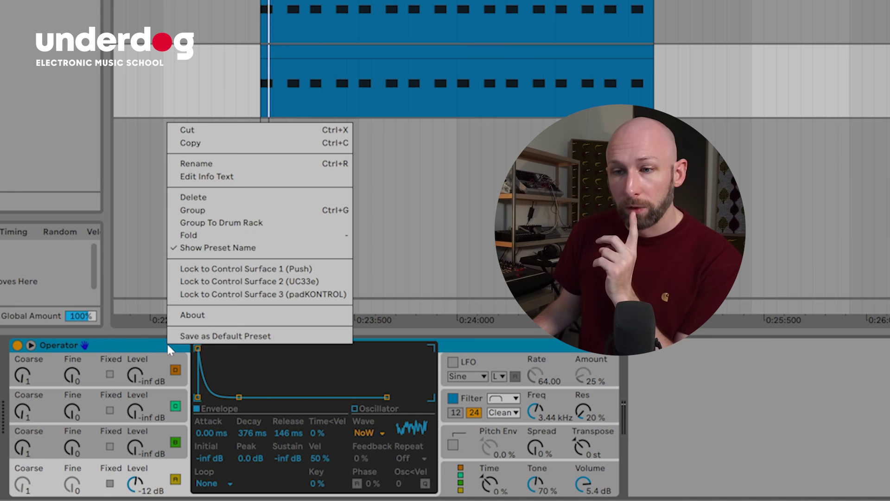
click(196, 213)
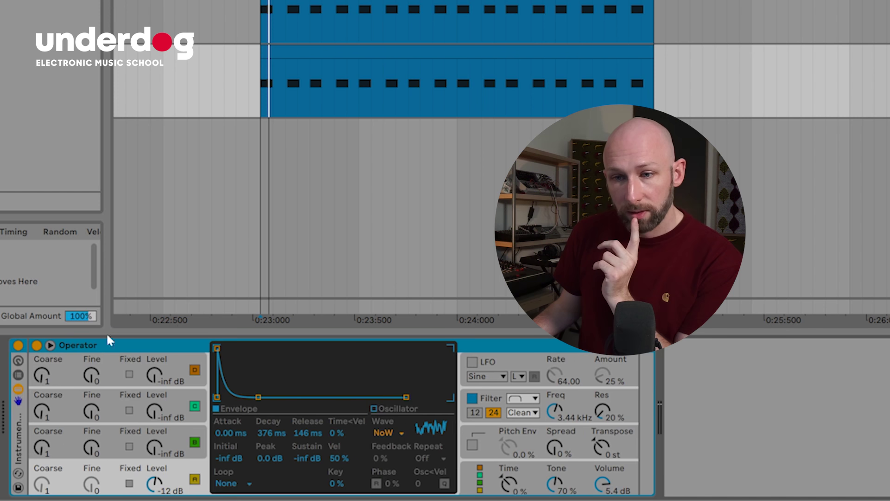
click(17, 365)
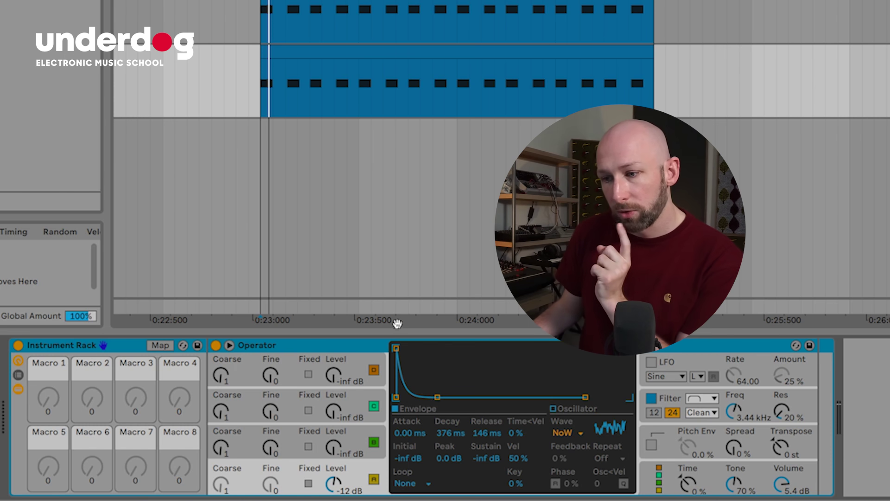
Map oscillator A's envelope decay to Macro 1 and Operator's filter frequency to Macro 2
right_click(446, 433)
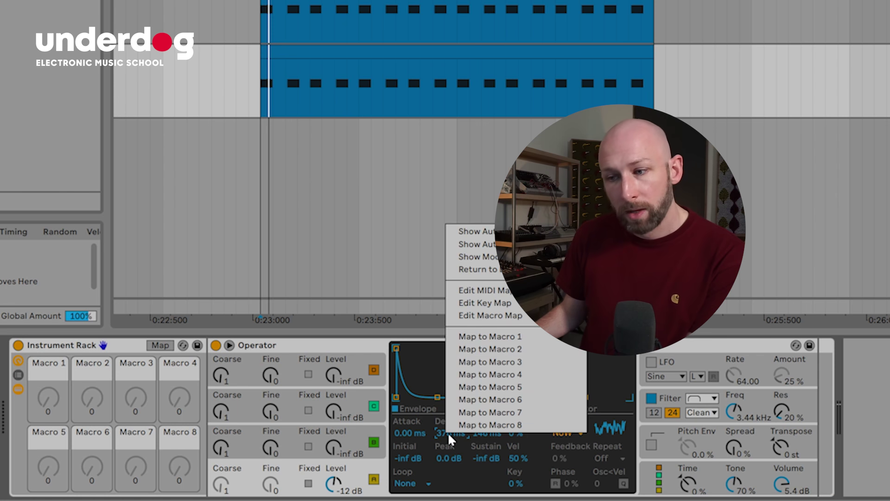
click(491, 336)
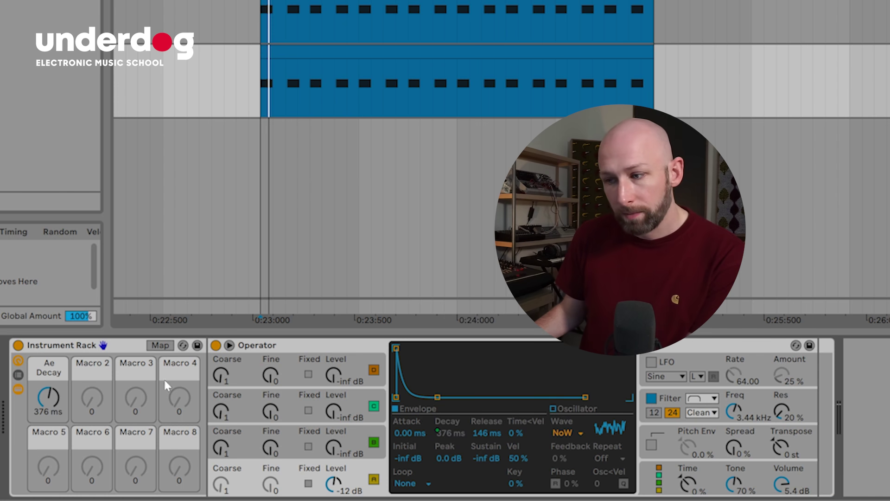
right_click(738, 416)
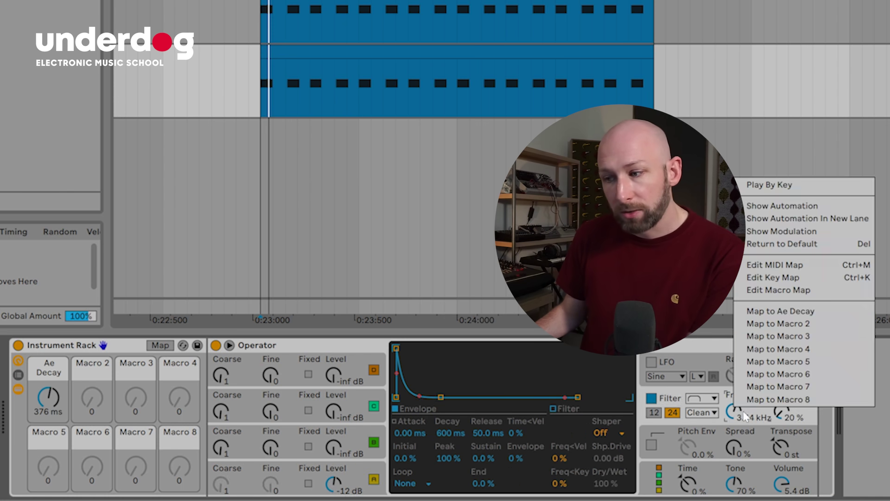
click(808, 321)
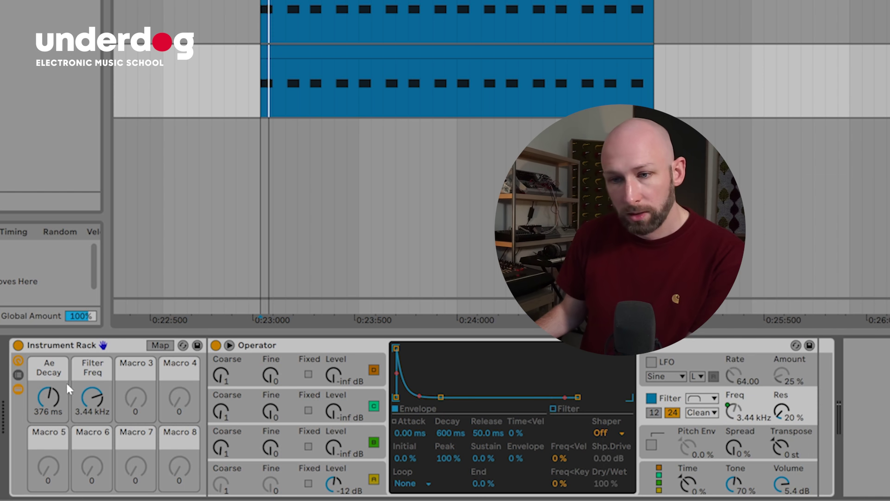
Rename the decay macro "Hihat Decay" and the filter frequency macro "Hihat Brightness"
click(51, 370)
key(ctrl+r)
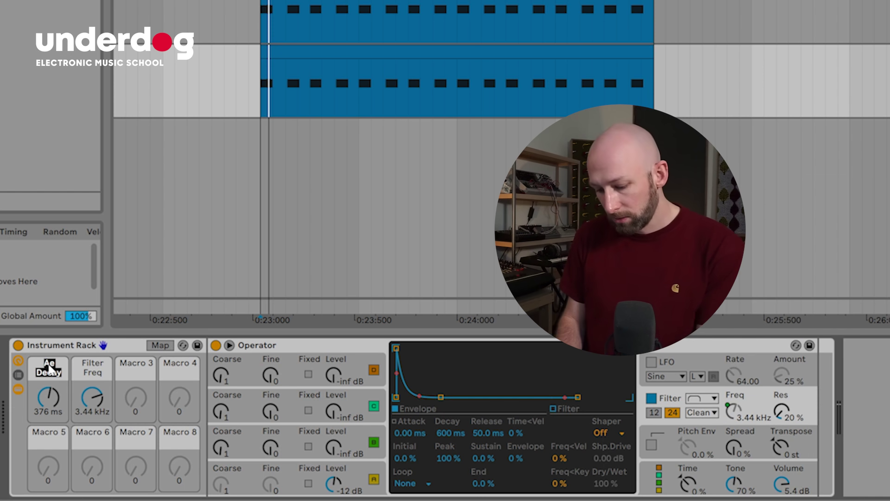
text(Hihat Decay)
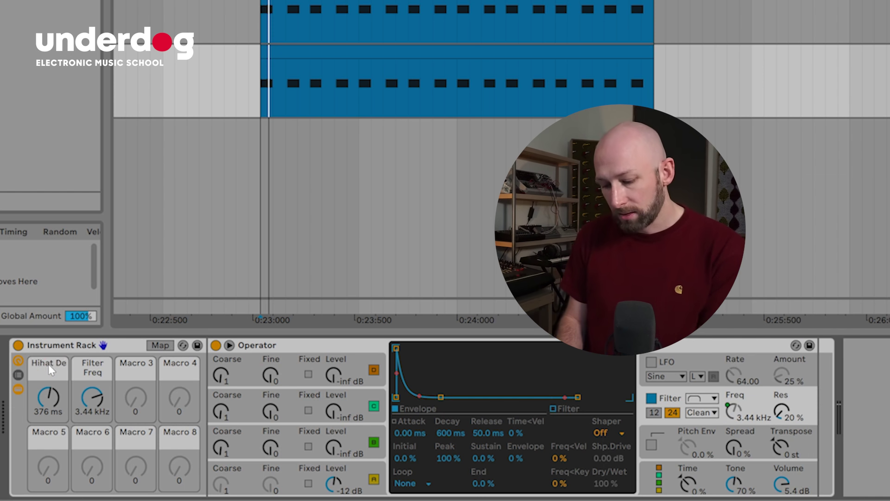
key(Return)
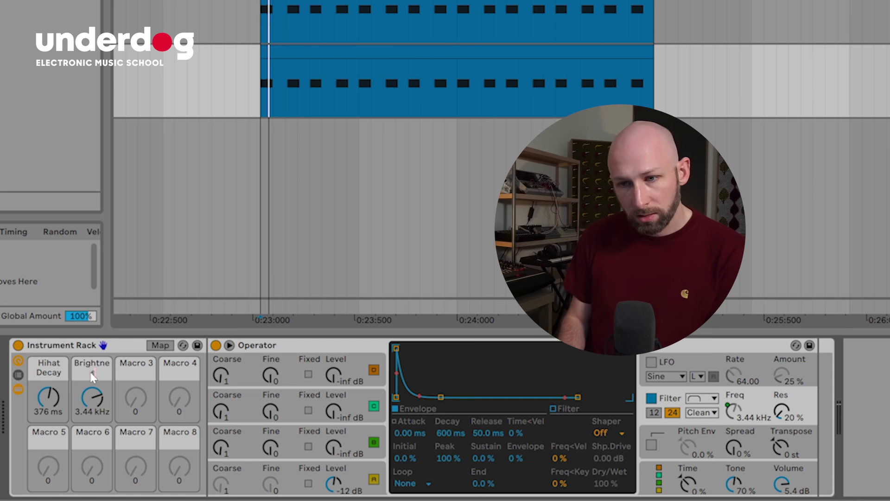
Color the Hihat Decay macro green and the Hihat Brightness macro yellow
right_click(52, 379)
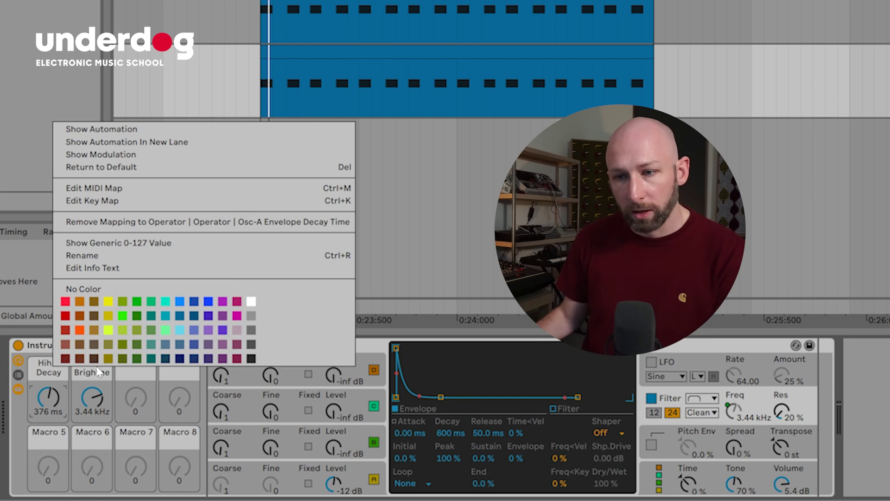
click(109, 302)
right_click(96, 372)
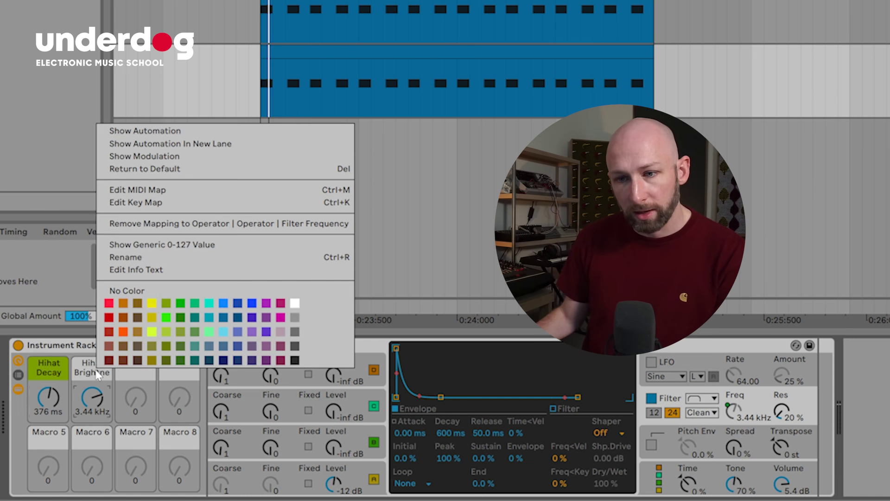
click(152, 330)
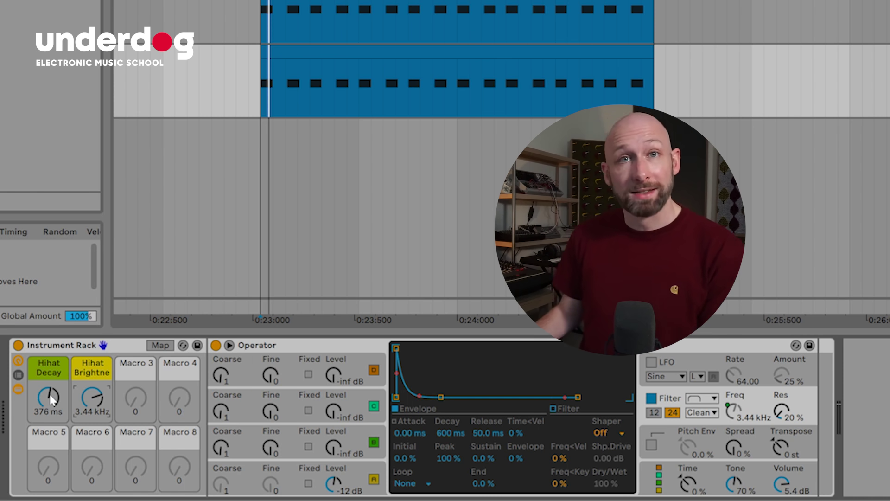
Play the loop while raising Hihat Decay to about 2.05 s and Hihat Brightness to about 8.66 kHz, and stop playback
drag(49, 393, 49, 371)
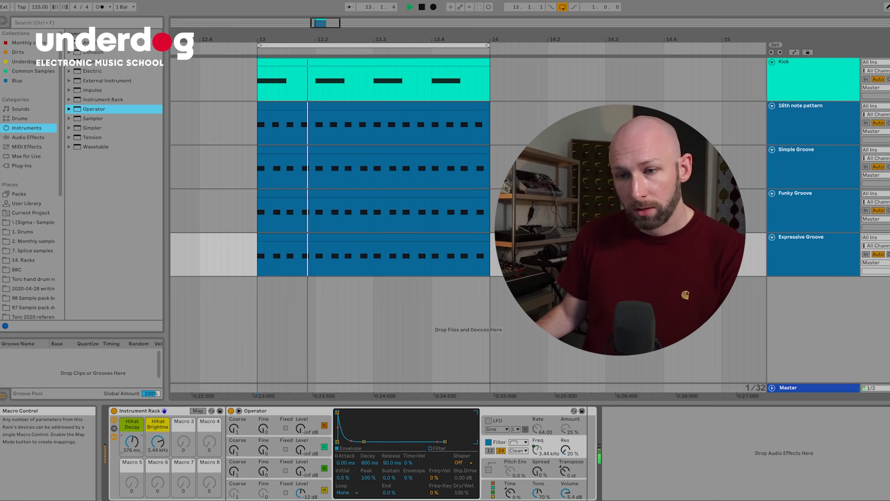
mouse_move(131, 442)
mouse_down()
mouse_move(132, 460)
mouse_move(157, 438)
mouse_move(132, 443)
mouse_move(132, 417)
mouse_move(132, 430)
mouse_up()
key(space)
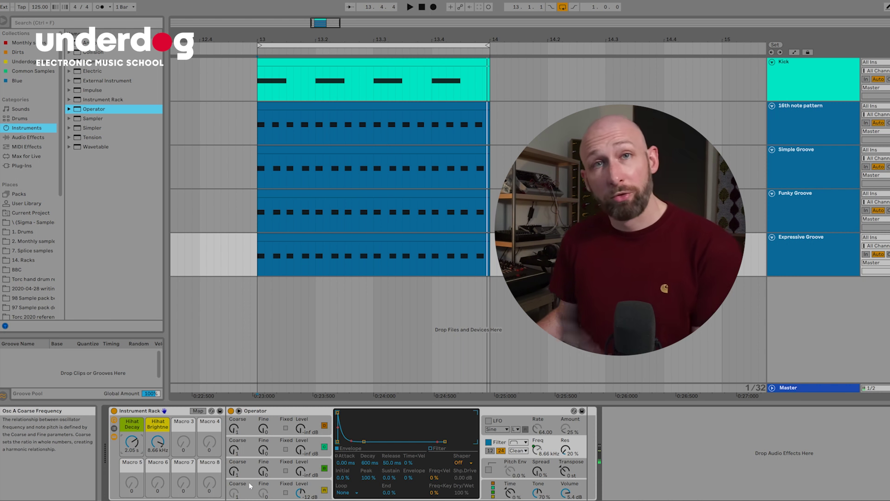
Lengthen oscillator A's release to 19.6 s and sweep both macros during playback, ending with Hihat Decay at 256 ms and Hihat Brightness at 3.48 kHz
click(251, 485)
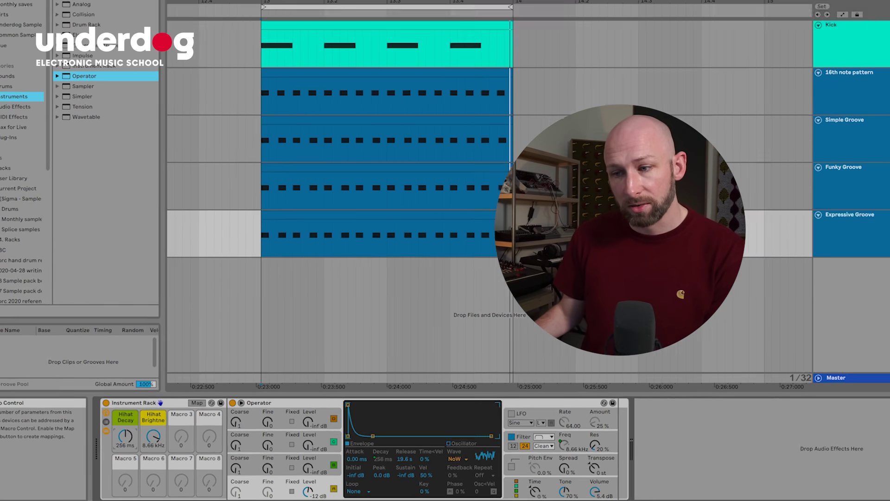
drag(132, 442, 132, 418)
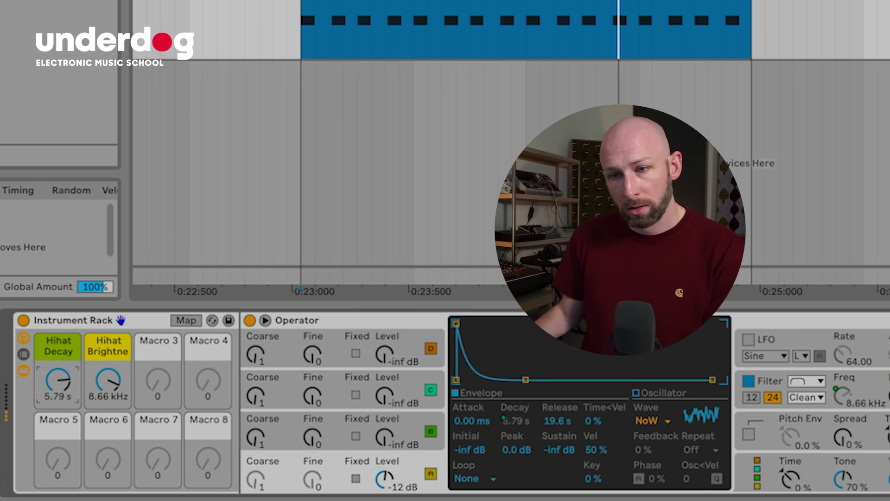
drag(58, 380, 58, 414)
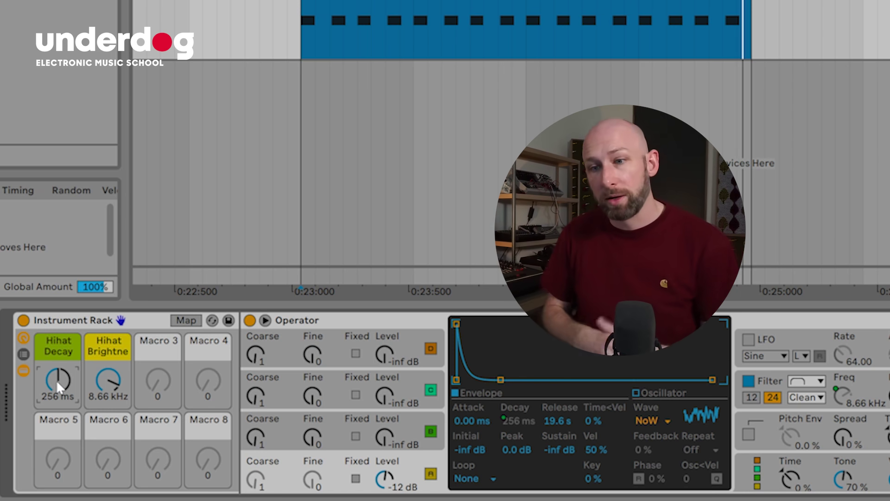
drag(108, 373, 108, 394)
key(space)
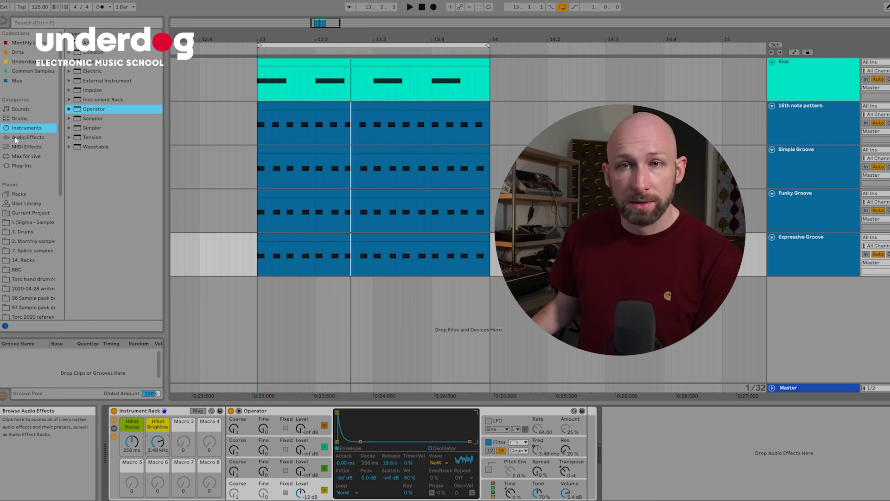
Add a Delay audio effect after the Instrument Rack on the Expressive Groove track, with Ping Pong enabled and Dry/Wet at 19 %
click(20, 138)
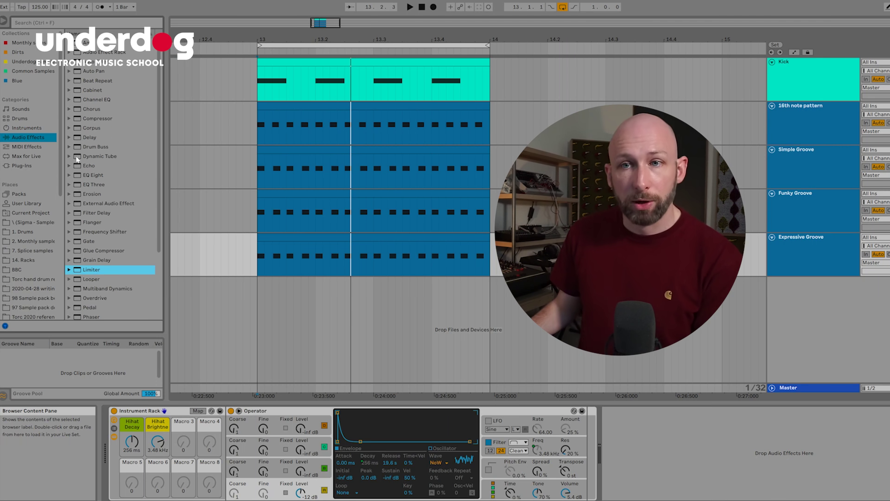
click(78, 138)
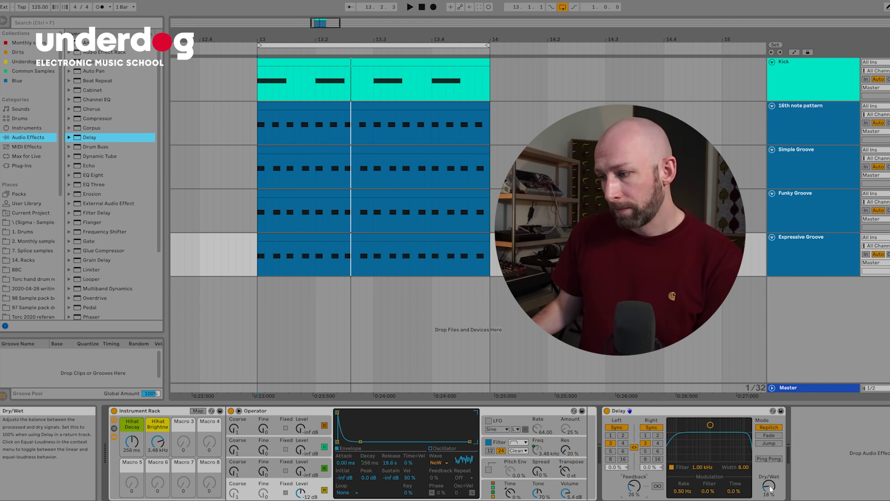
click(769, 458)
Add the Medium Hall preset from the Reverb hall presets after the Delay on the Expressive Groove track
scroll(83, 290, down, 3)
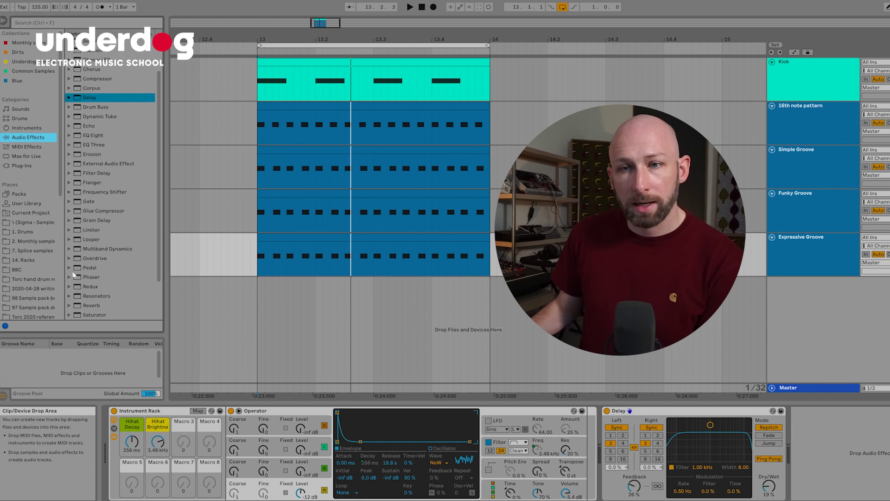
click(78, 259)
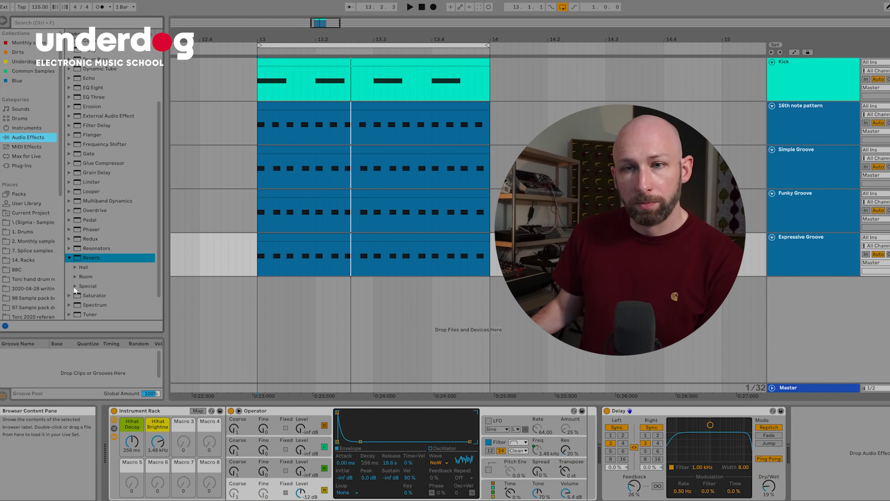
click(75, 287)
click(73, 268)
click(73, 268)
scroll(102, 283, down, 4)
click(114, 290)
drag(113, 290, 817, 442)
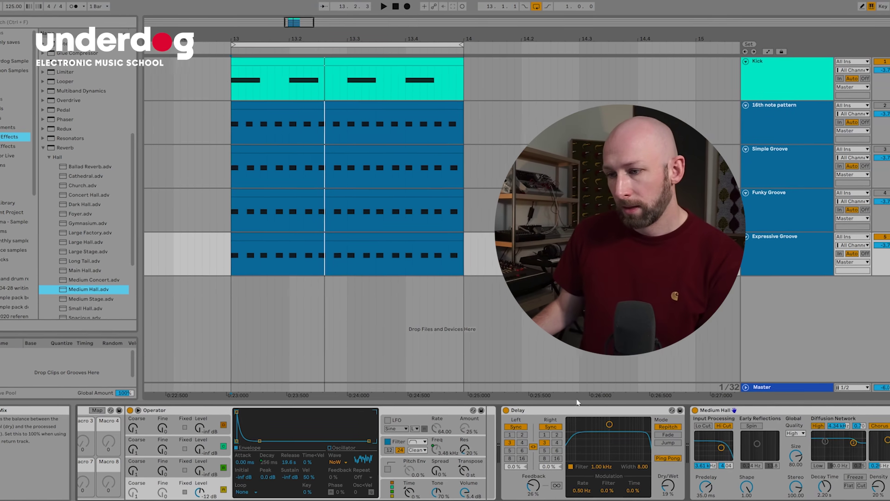
Play the loop, shorten the Medium Hall reverb's decay time to 710 ms, lower Hihat Decay to 139 ms, and stop playback
key(space)
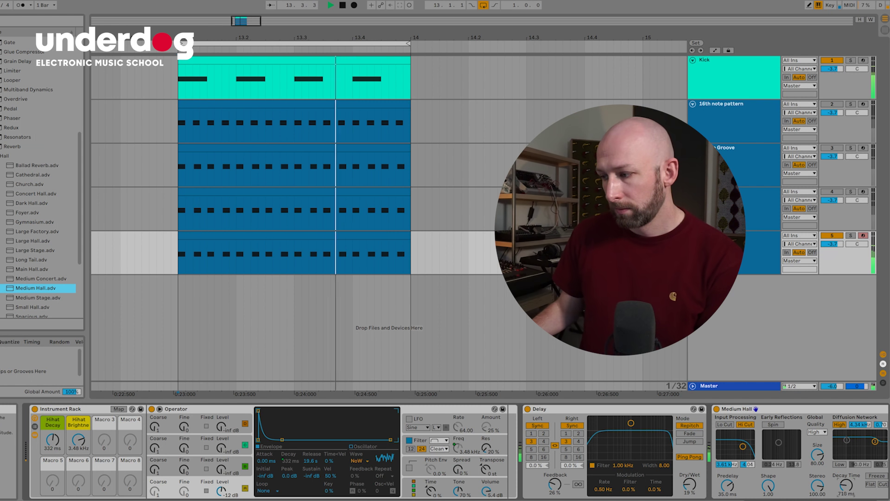
mouse_move(55, 447)
mouse_down()
mouse_move(55, 462)
mouse_move(55, 438)
mouse_move(55, 456)
mouse_up()
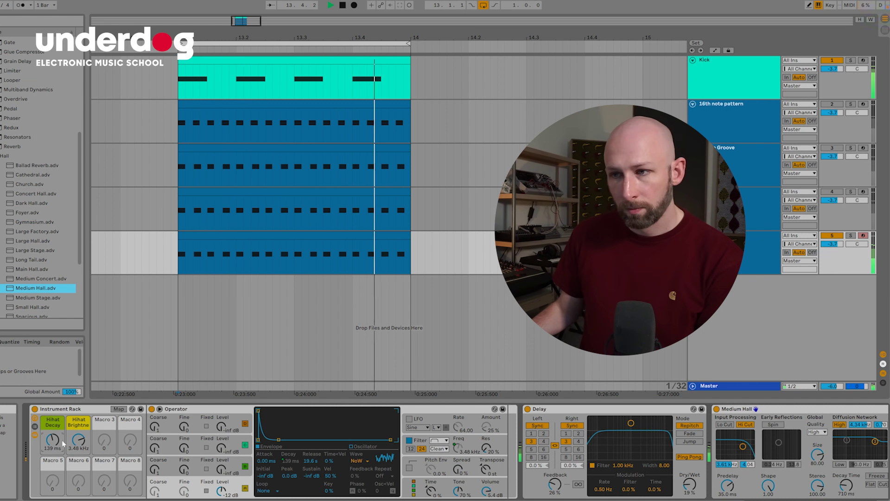
key(space)
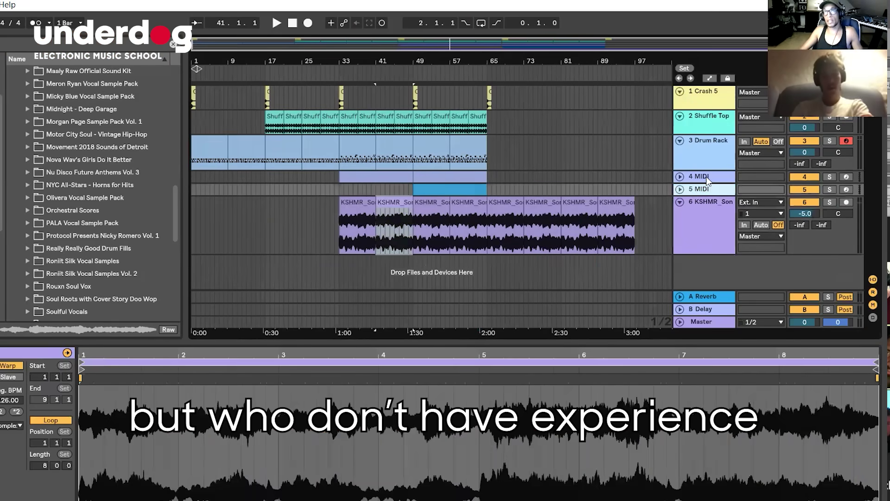
click(422, 250)
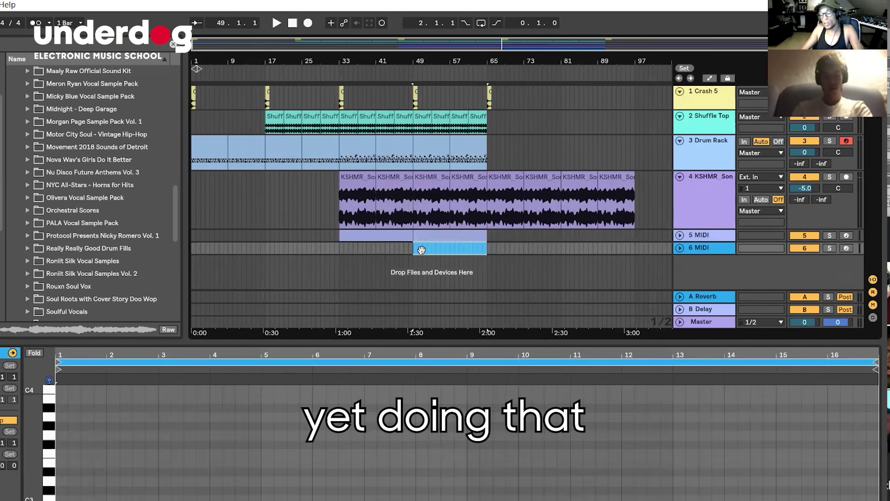
drag(422, 249, 419, 238)
click(401, 240)
click(453, 181)
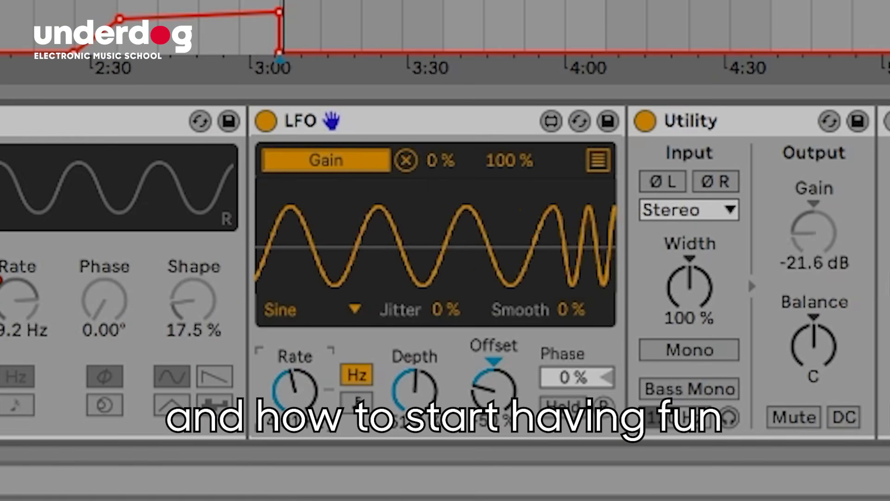
mouse_move(294, 390)
mouse_down()
mouse_move(297, 380)
mouse_move(308, 387)
mouse_up()
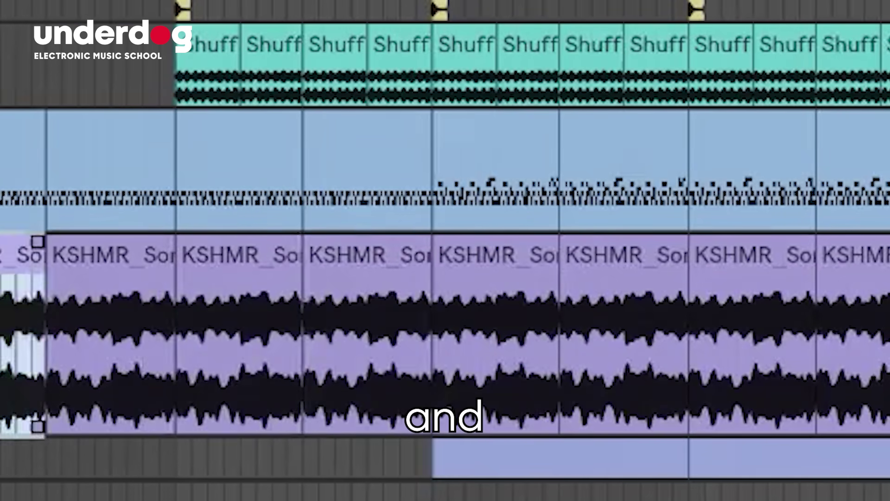
click(503, 254)
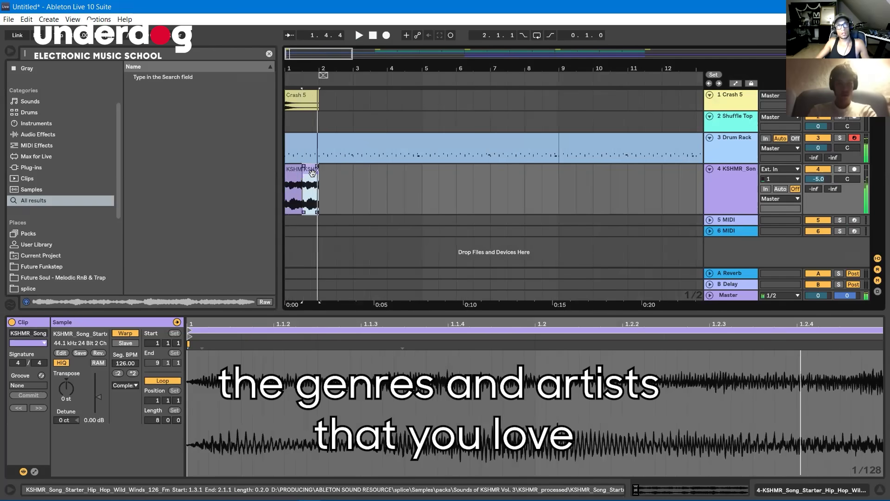
drag(314, 172, 333, 172)
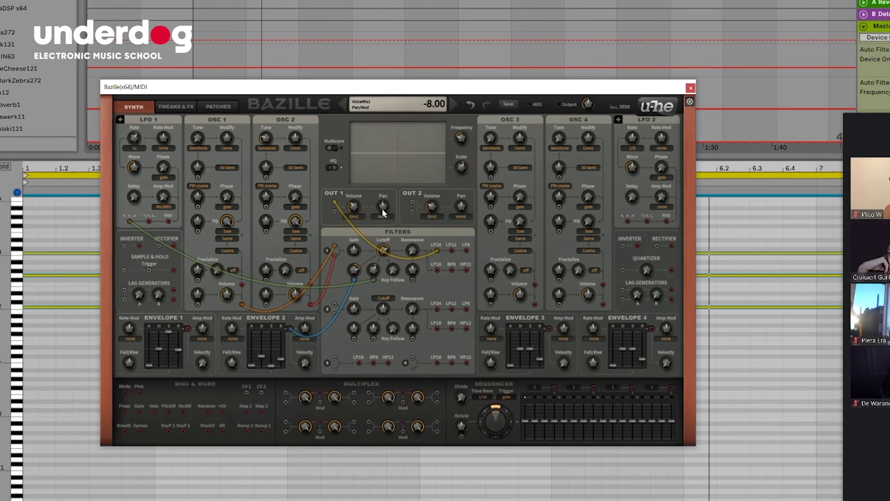
click(468, 279)
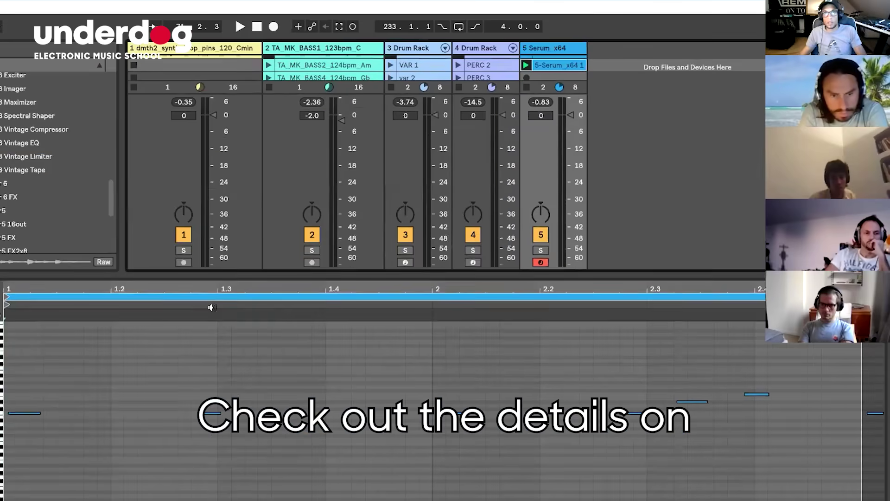